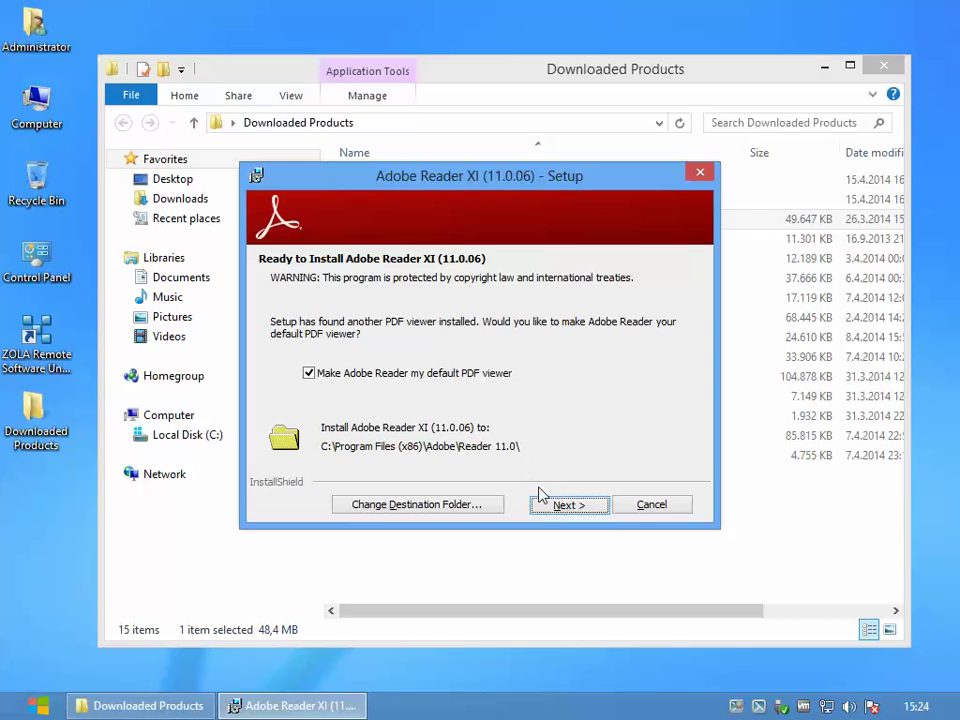
# Step: Complete the Adobe Reader XI (11.0.06) setup as default PDF viewer with updates installed automatically
pyautogui.click(551, 512)
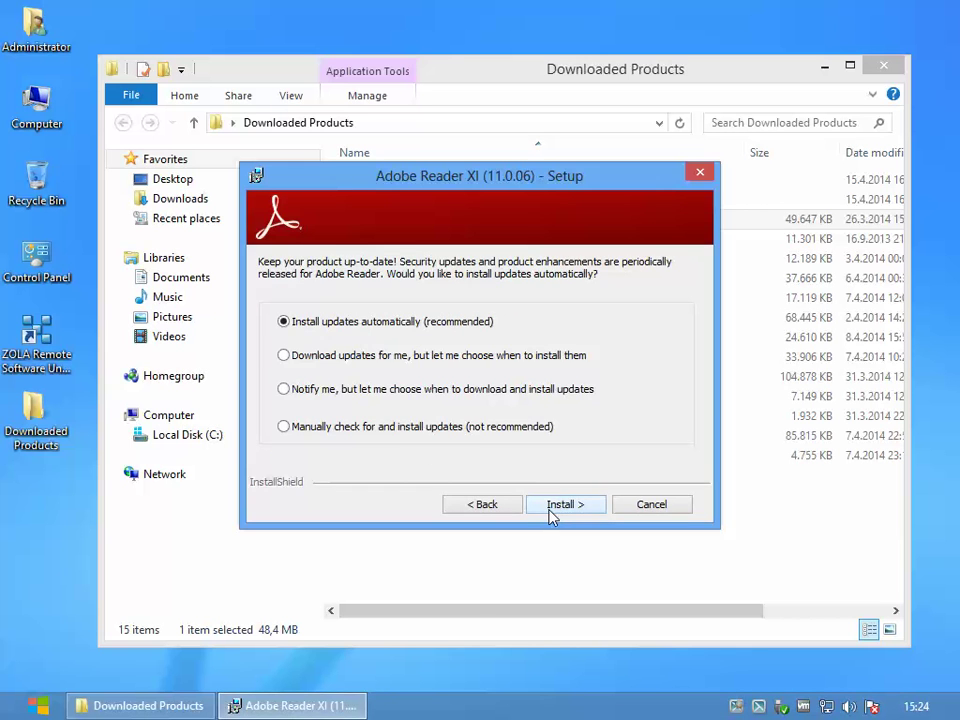
pyautogui.click(563, 505)
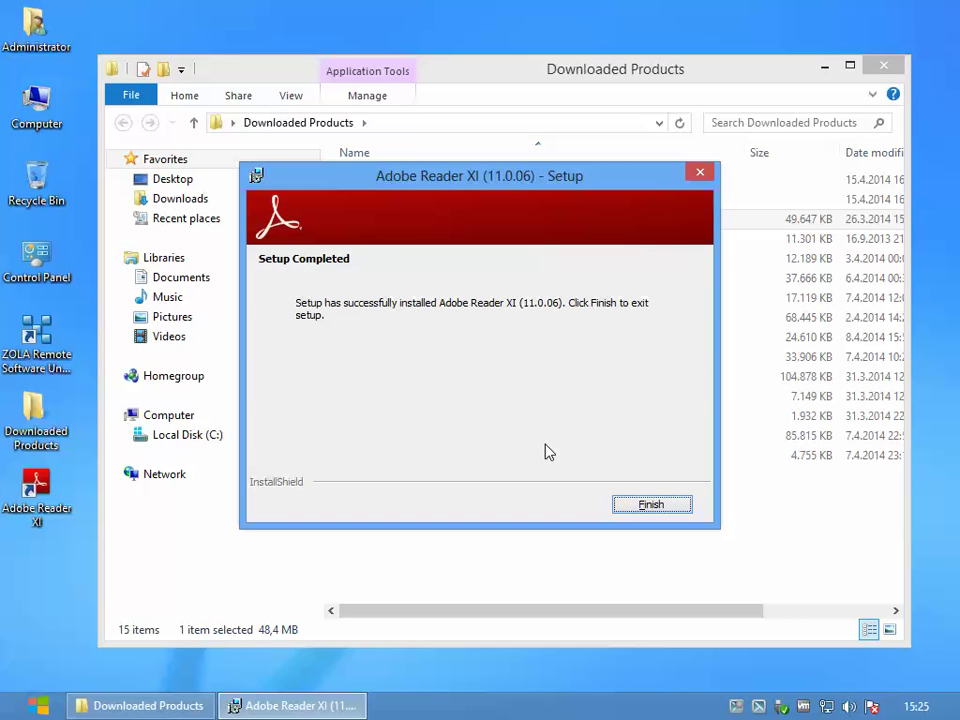
pyautogui.click(633, 507)
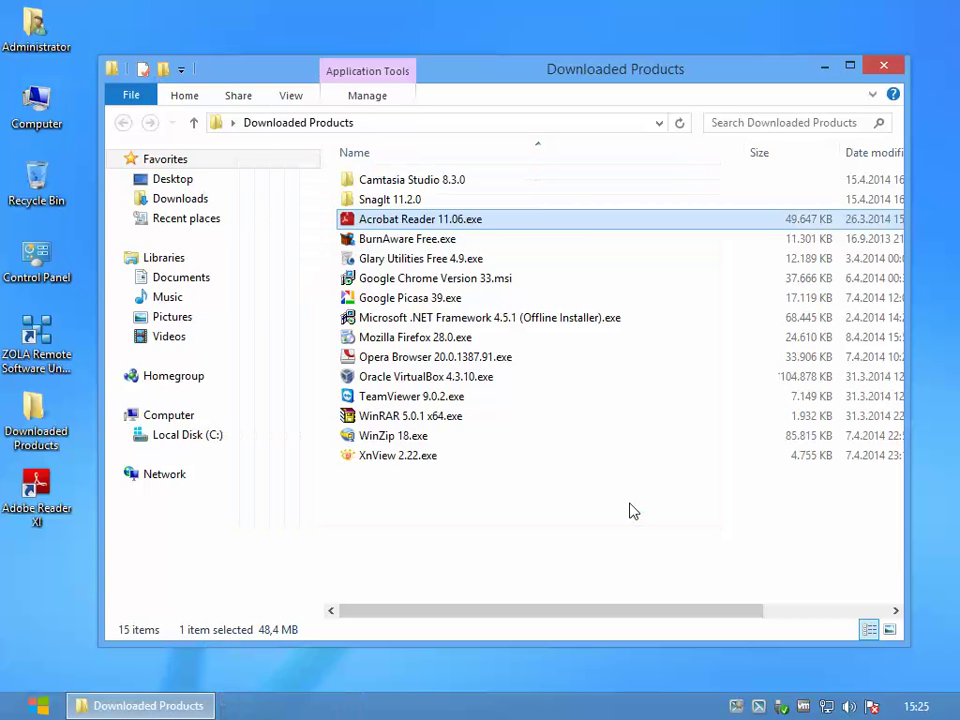
# Step: Close the Downloaded Products folder, launch Adobe Reader XI from the desktop to check it, and close it again
pyautogui.click(884, 69)
pyautogui.doubleClick(50, 488)
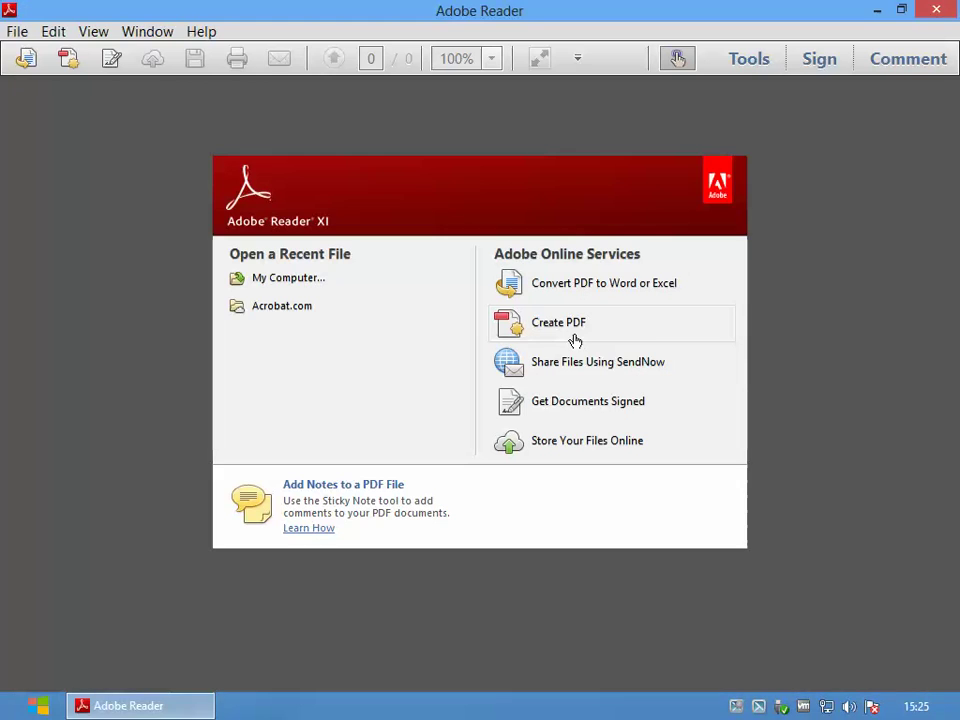
pyautogui.click(937, 11)
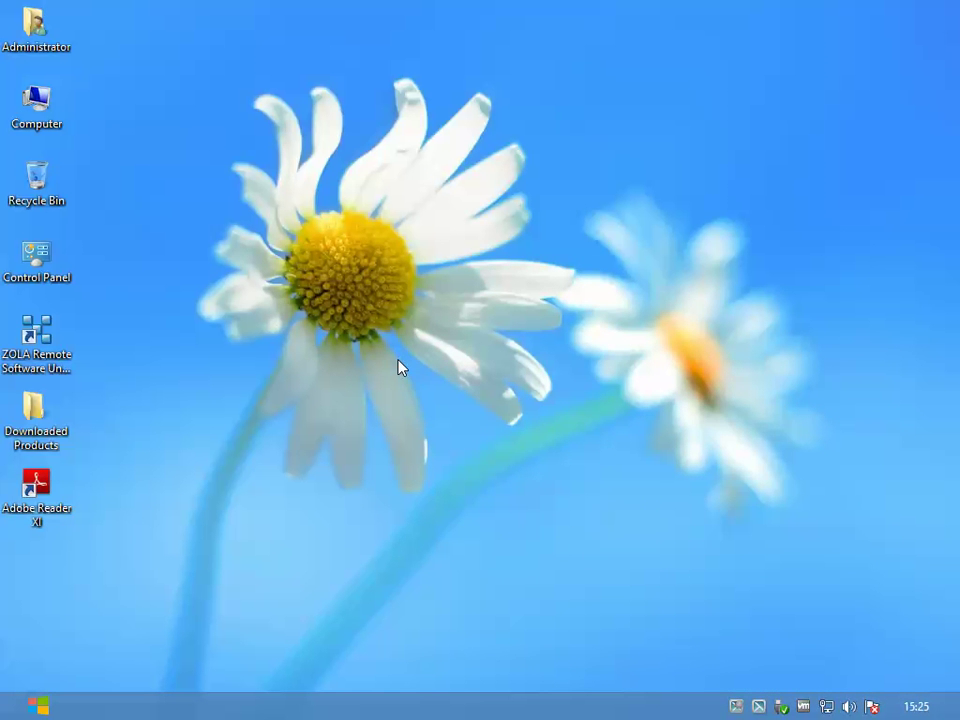
# Step: Start ZOLA Remote Software Uninstall from the desktop and continue in evaluation mode
pyautogui.click(62, 339)
pyautogui.doubleClick(62, 339)
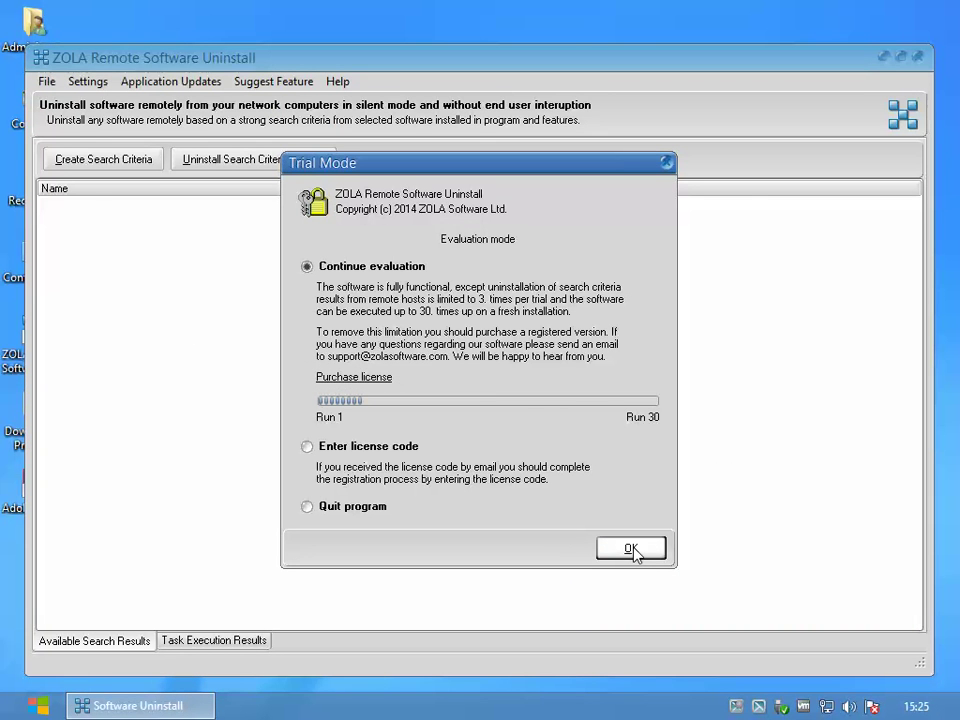
pyautogui.click(631, 549)
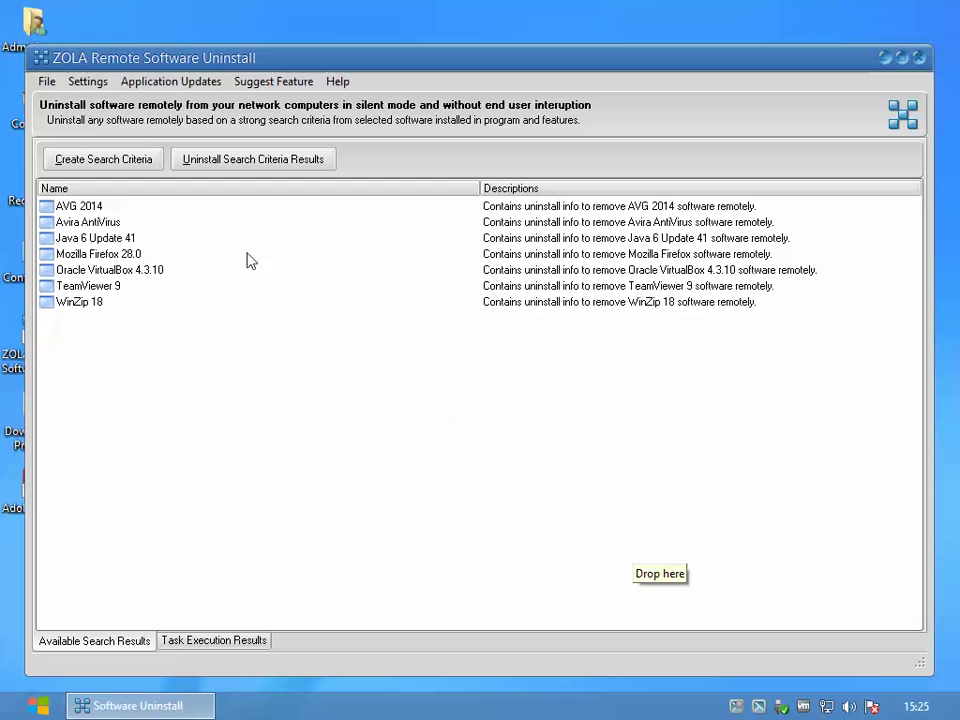
# Step: Create new search criteria with the wizard and scan host WIN8-ENT, fetching shell extensions as well
pyautogui.click(146, 166)
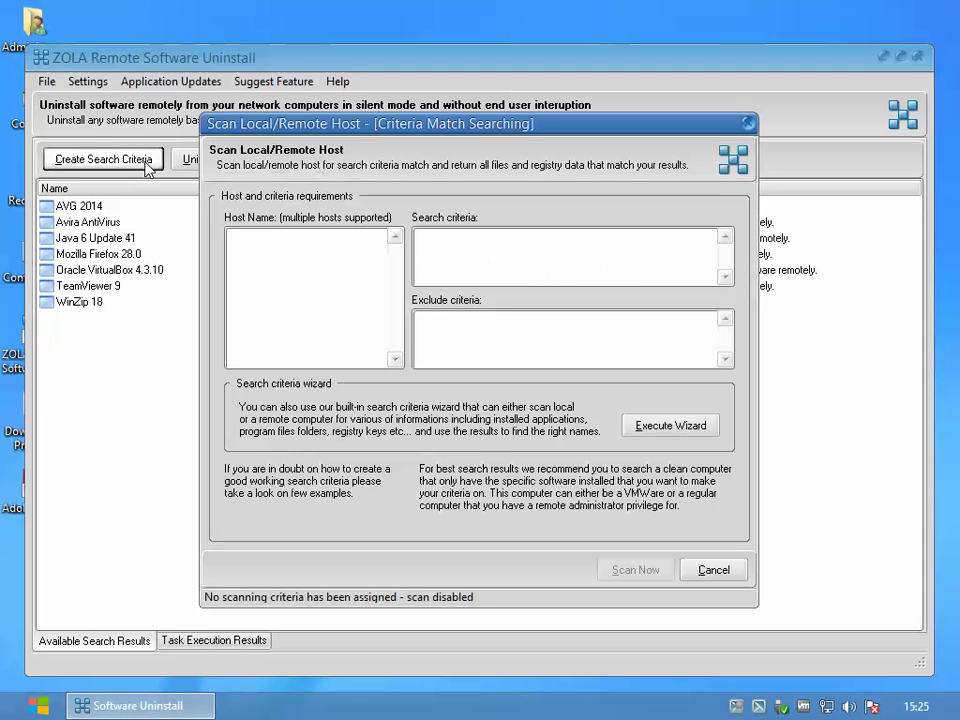
pyautogui.click(645, 432)
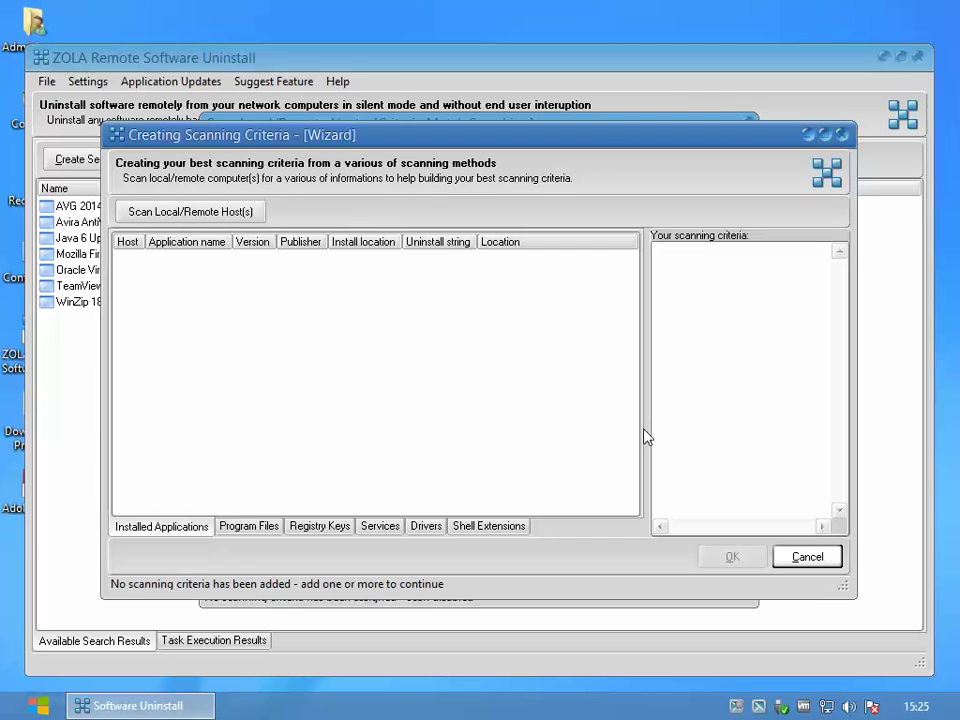
pyautogui.click(248, 216)
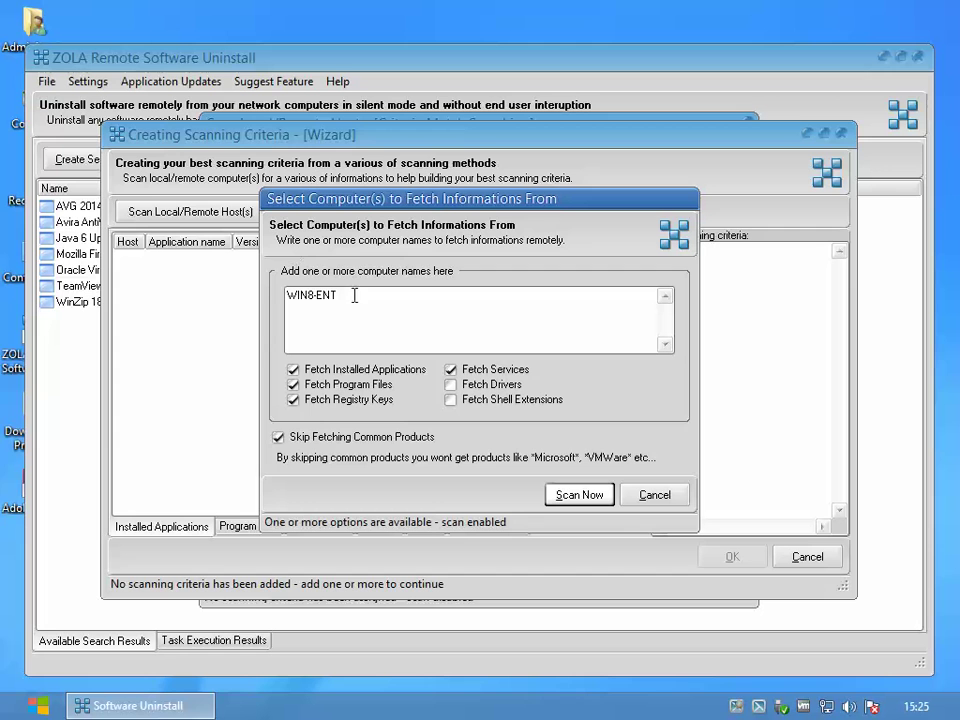
pyautogui.click(451, 399)
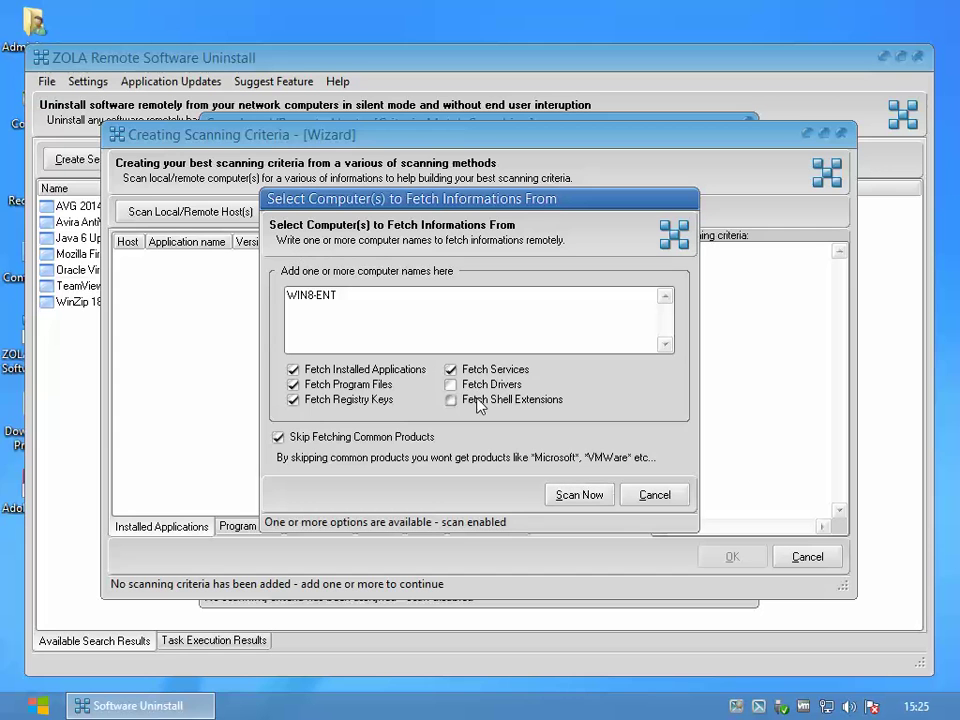
pyautogui.click(579, 495)
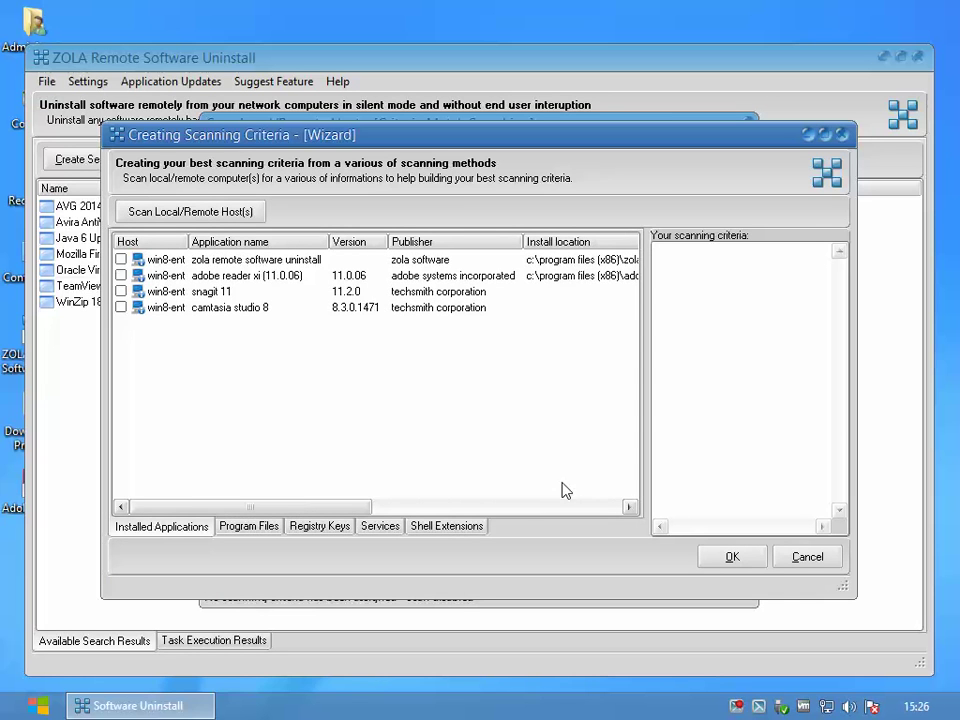
# Step: Add the installed application adobe reader xi (11.0.06) and the adobe program files folder to the scanning criteria
pyautogui.click(121, 275)
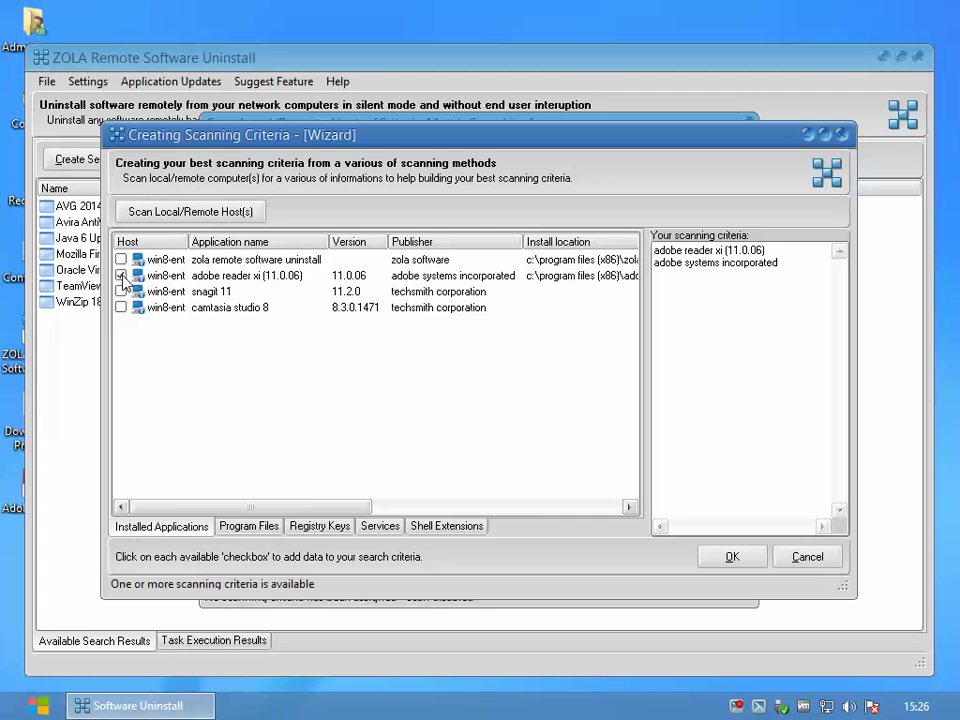
pyautogui.click(261, 524)
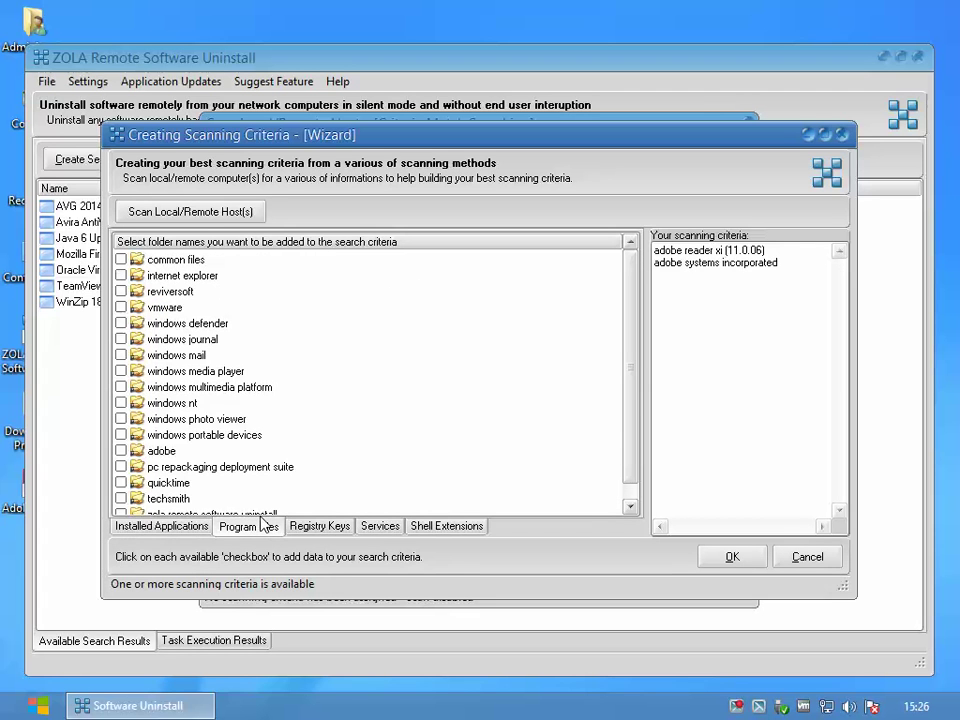
pyautogui.click(121, 450)
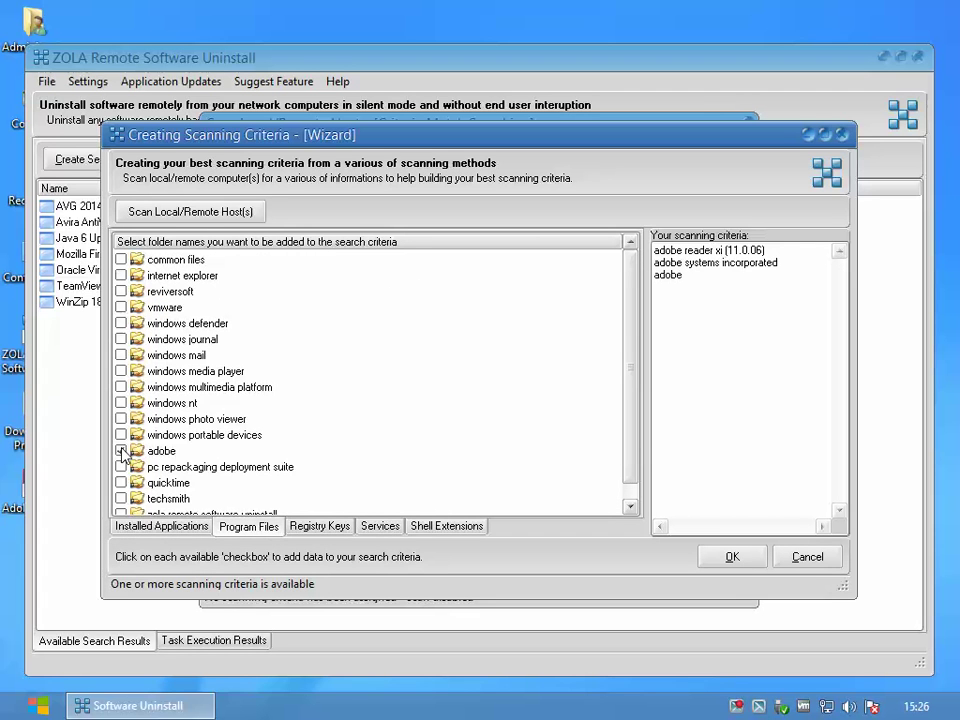
# Step: Add the shell extensions PDXFileType, the PDFShellServer and PDFShell entries, and PDFPrevHndlr.PDFPreviewHandler to the scanning criteria
pyautogui.click(345, 528)
pyautogui.click(376, 531)
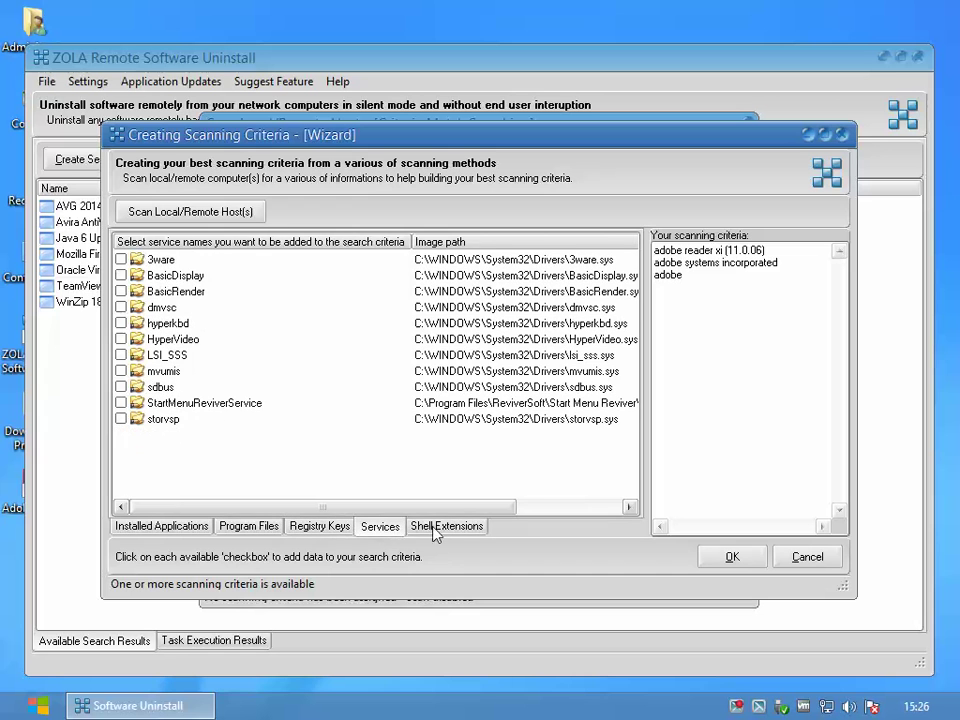
pyautogui.click(441, 530)
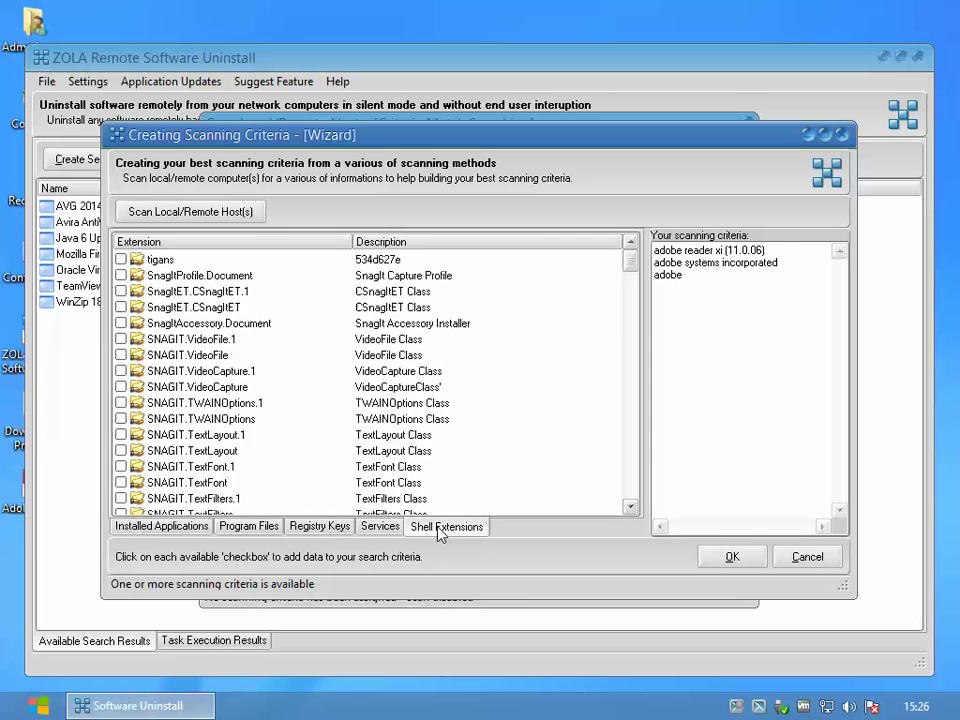
pyautogui.scroll(-12, 356, 441)
pyautogui.scroll(-12, 356, 441)
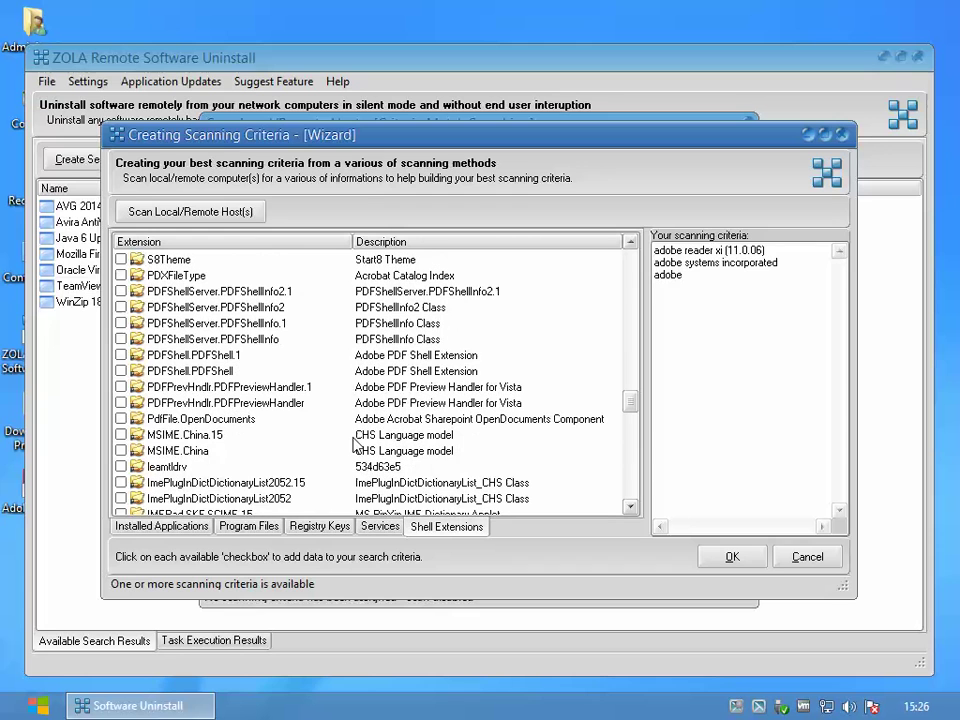
pyautogui.click(121, 275)
pyautogui.click(121, 291)
pyautogui.click(121, 307)
pyautogui.click(121, 323)
pyautogui.click(121, 339)
pyautogui.click(121, 355)
pyautogui.click(121, 371)
pyautogui.click(121, 387)
pyautogui.click(121, 403)
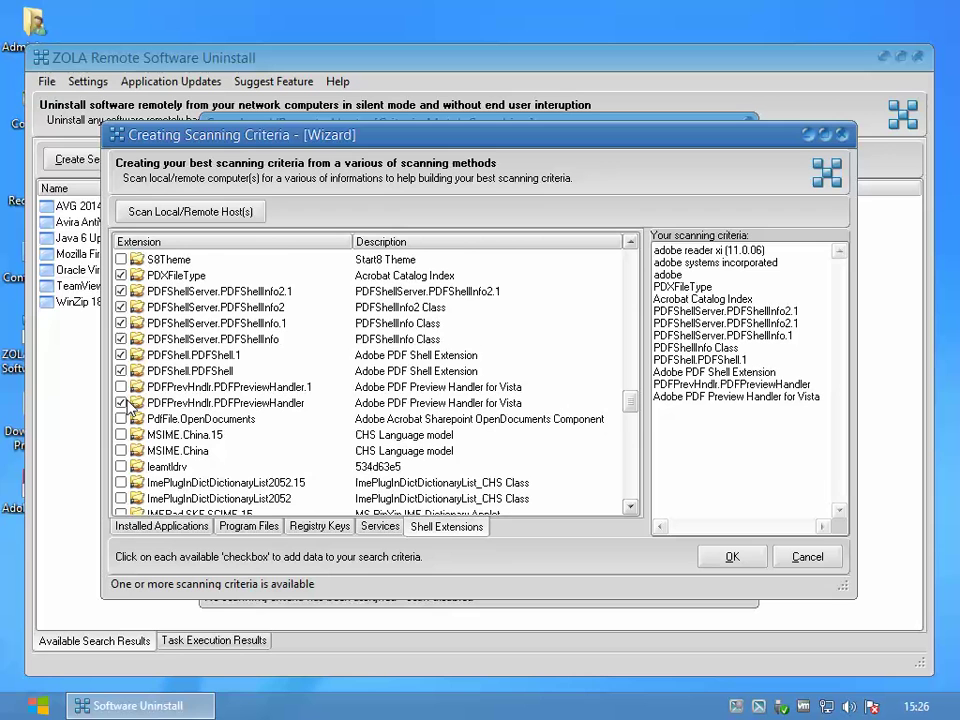
# Step: Add the shell extensions Adobe.AcrobatSearch.1, Adobe.Reader.HTMLPreview.1, AdobeAcrobat.OpenDocuments and AdobeAcrobat.OpenDocuments.2 to the scanning criteria
pyautogui.scroll(-20, 288, 423)
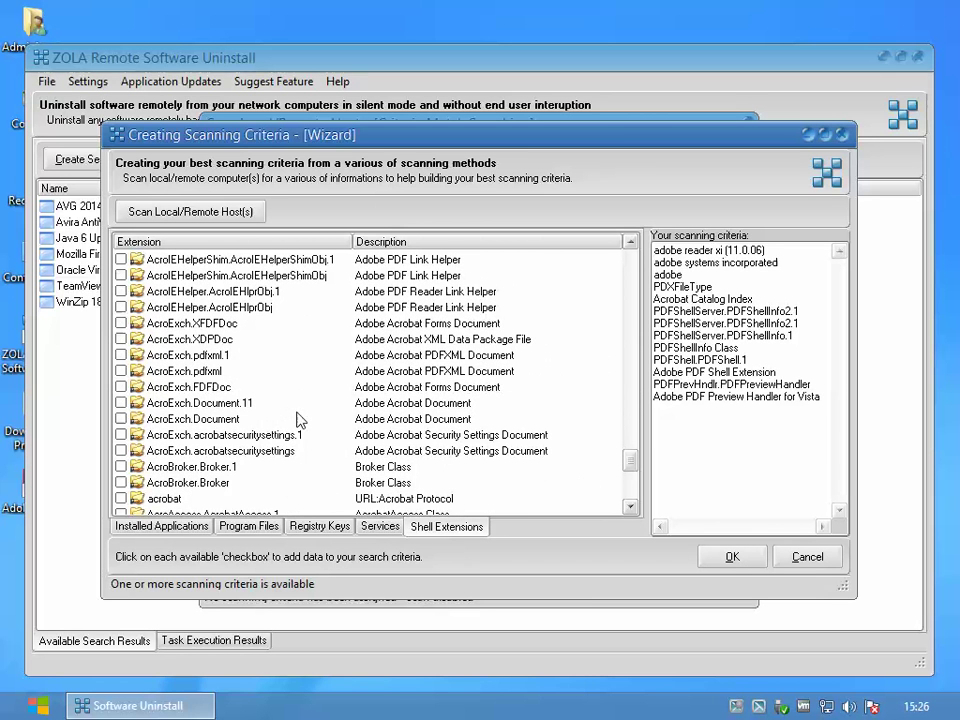
pyautogui.click(121, 498)
pyautogui.scroll(3, 153, 497)
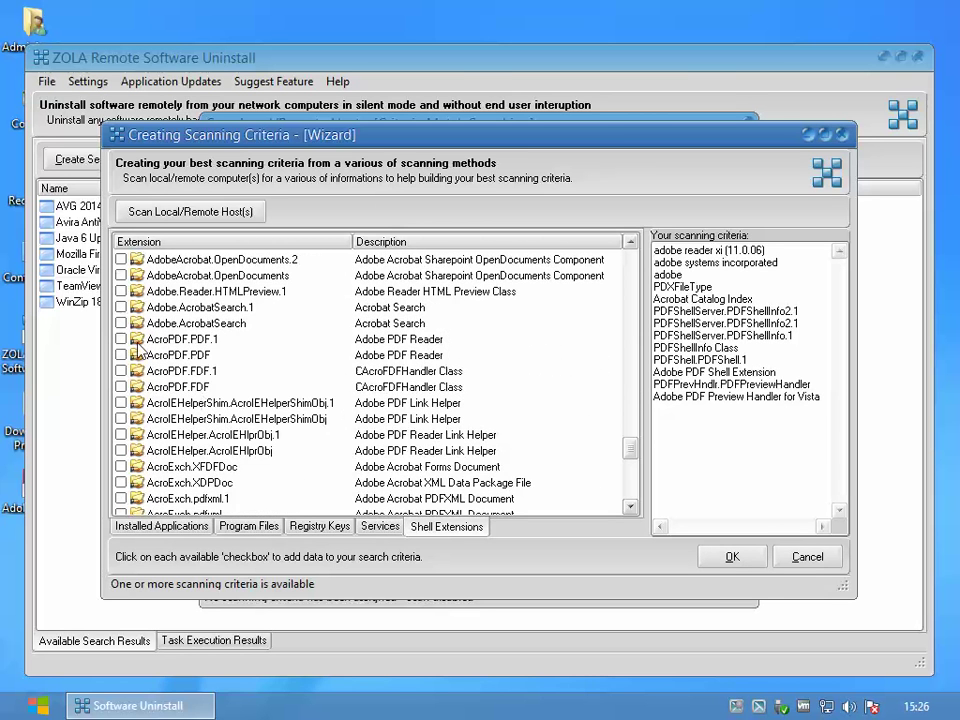
pyautogui.click(121, 307)
pyautogui.click(121, 291)
pyautogui.click(121, 275)
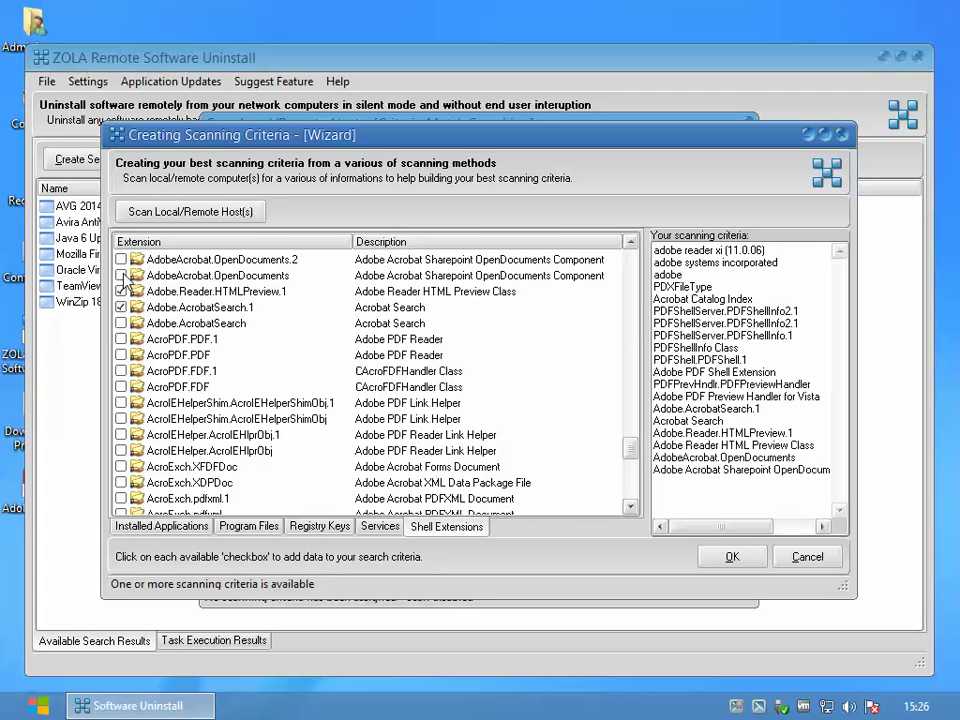
pyautogui.click(121, 259)
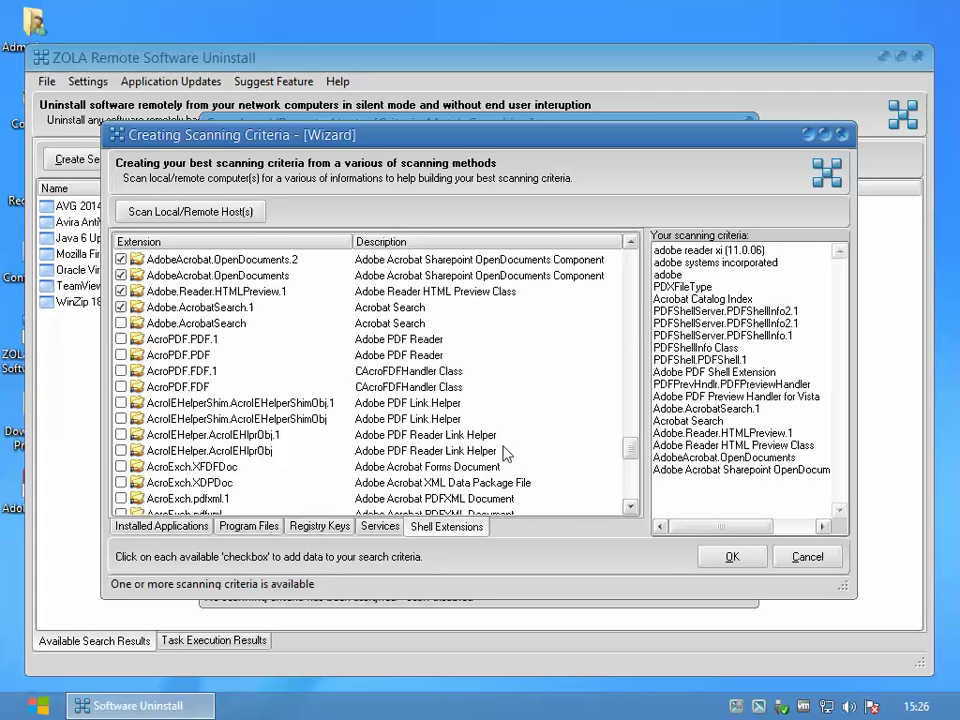
# Step: Accept the scanning criteria and scan WIN8-ENT for all matching files and registry data
pyautogui.click(729, 557)
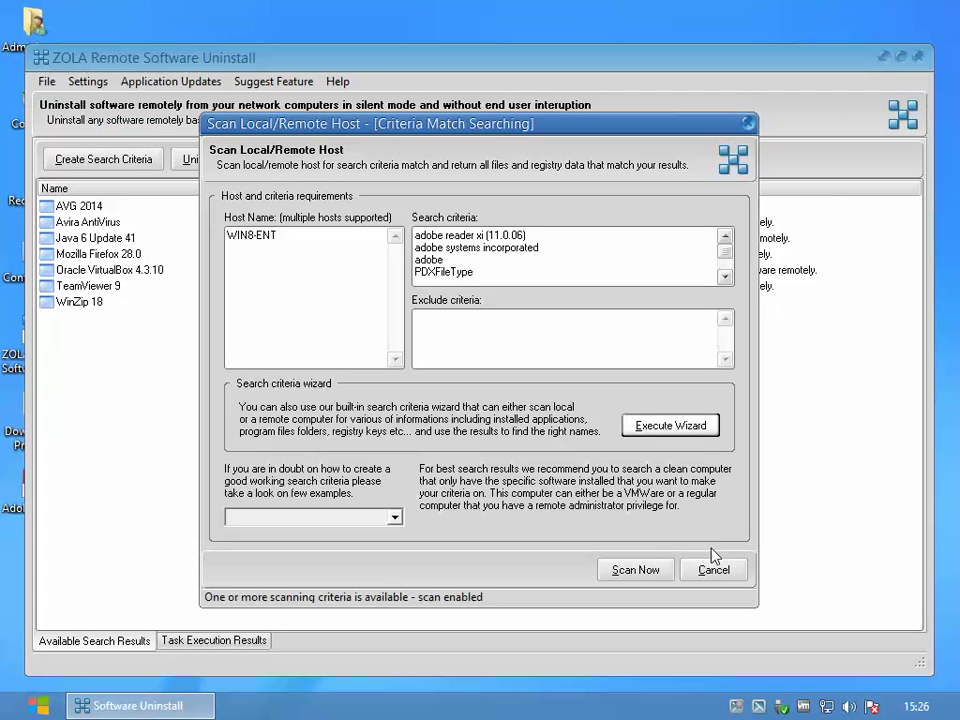
pyautogui.click(655, 570)
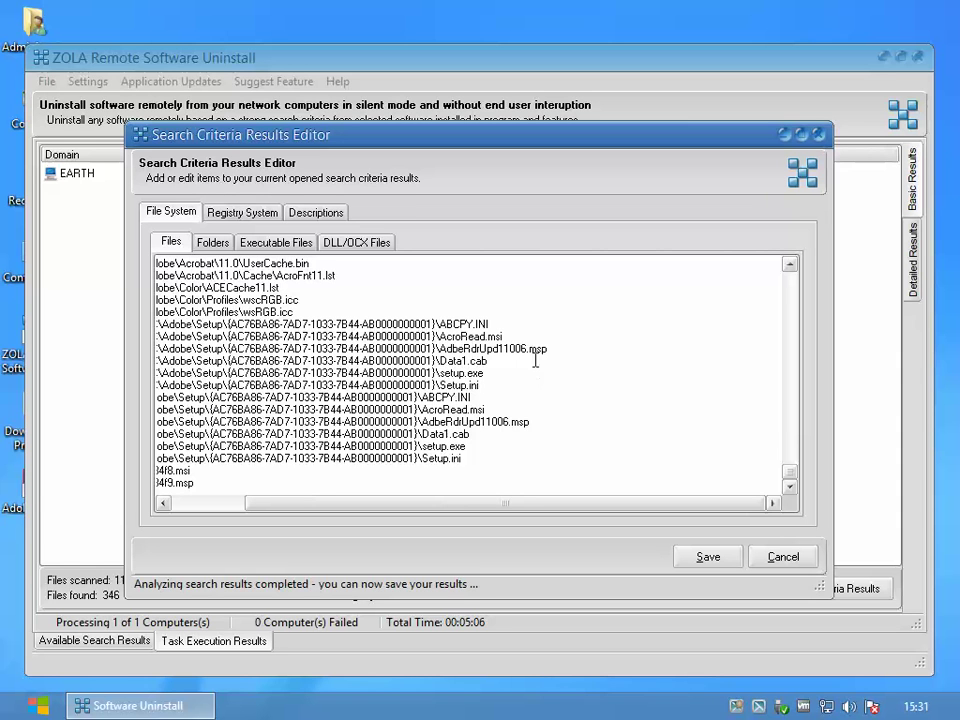
# Step: Review the scan results for folders, executable files, DLL/OCX files, registry keys and descriptions
pyautogui.click(212, 241)
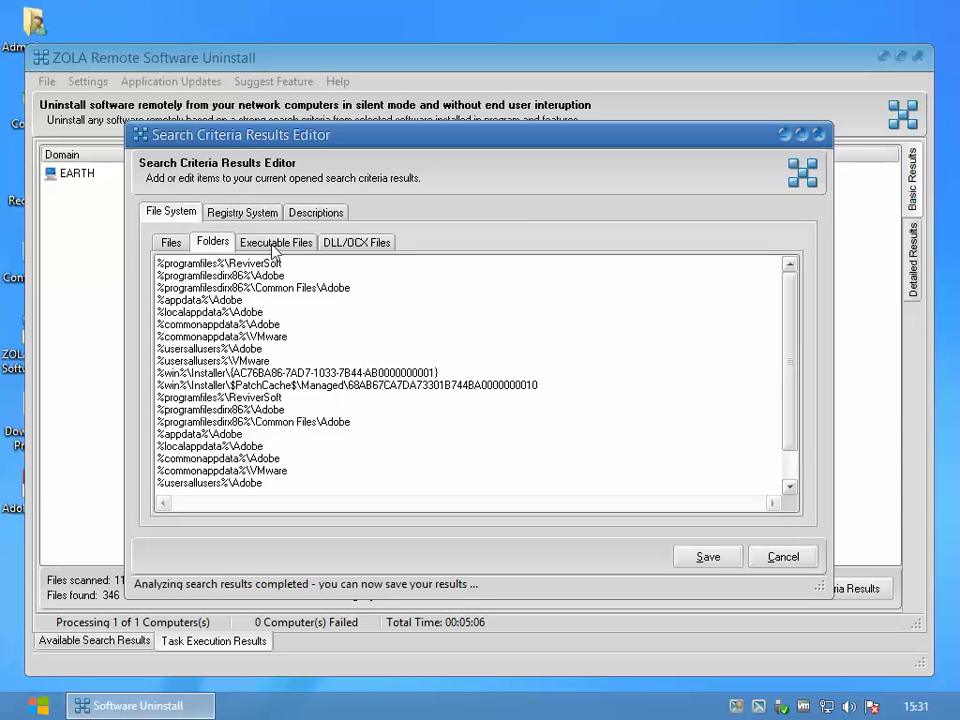
pyautogui.click(273, 245)
pyautogui.click(356, 246)
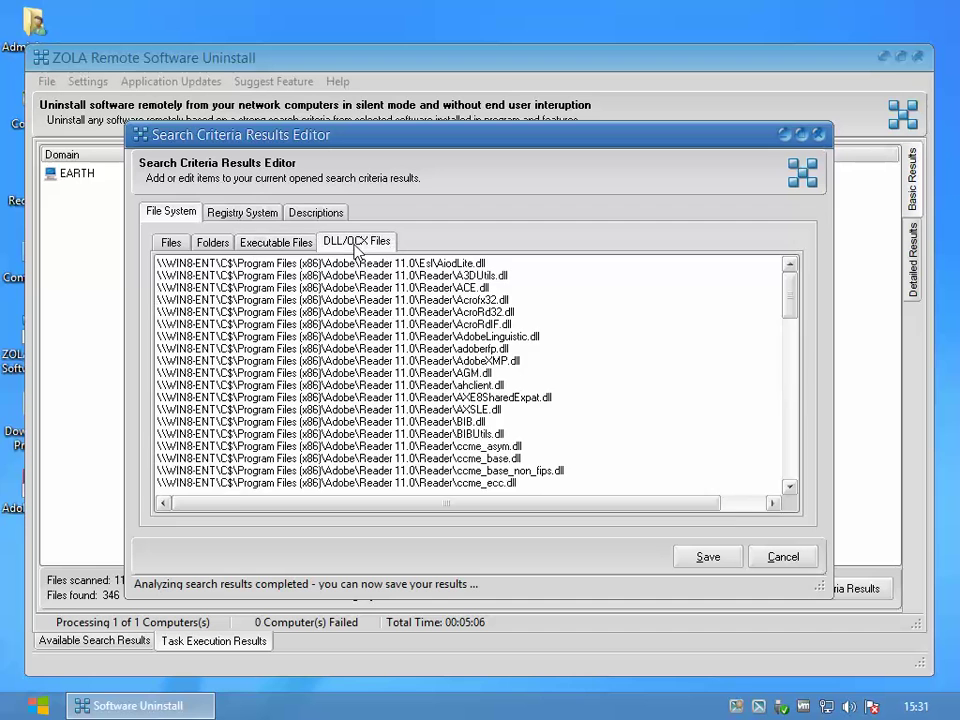
pyautogui.click(253, 217)
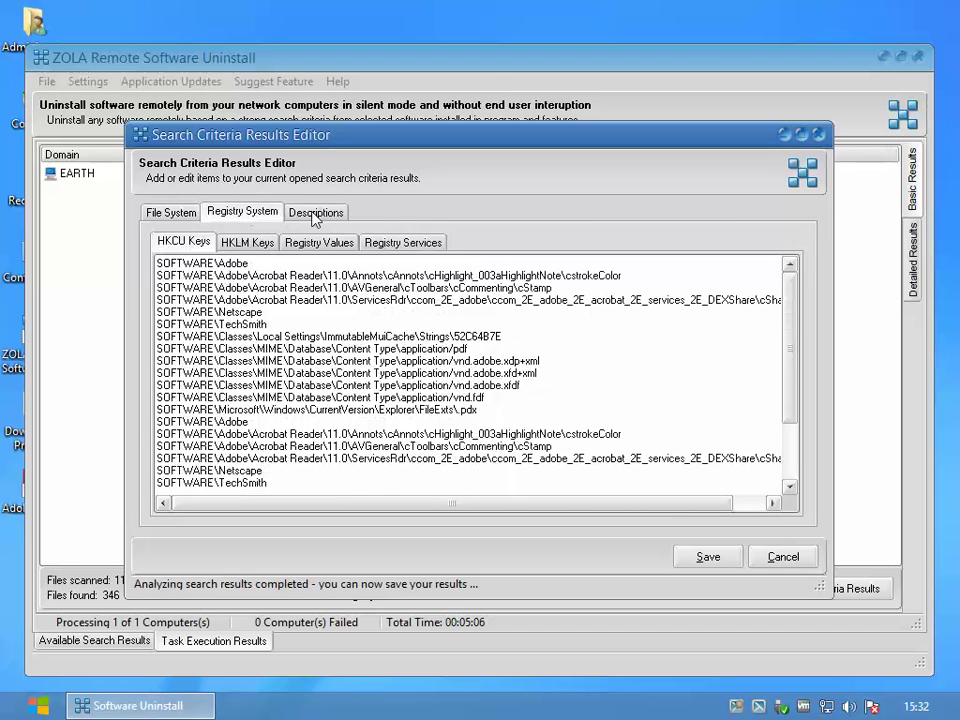
pyautogui.click(314, 216)
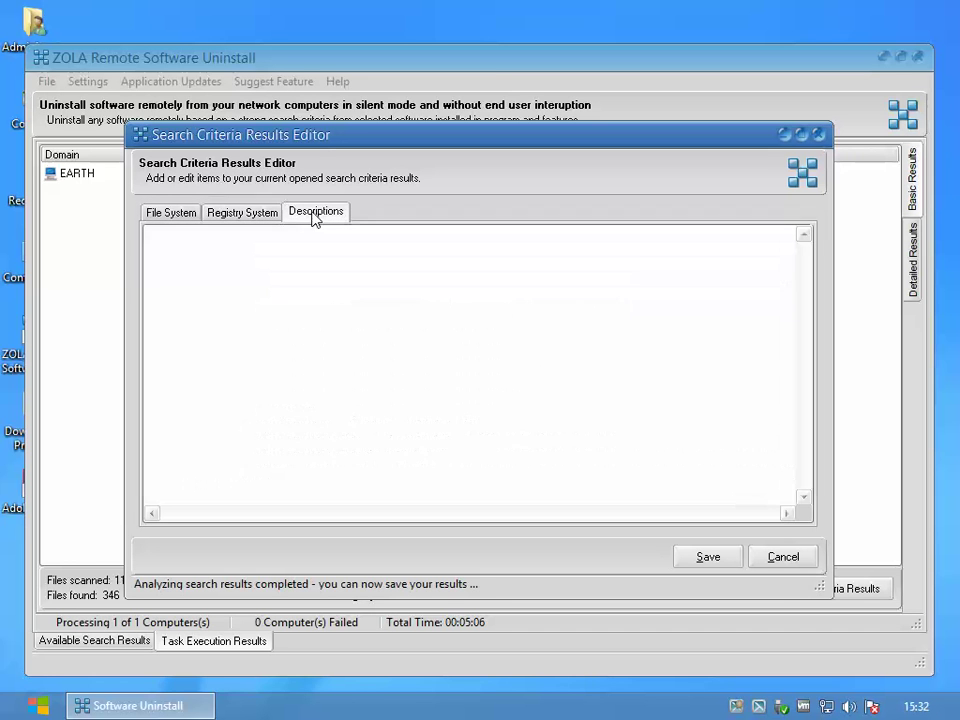
# Step: Save the results as "Acrobat Reader 11.2" with the description "Contains uninstall info to remove Acrobat Reader 11.2 software remotely."
pyautogui.click(689, 556)
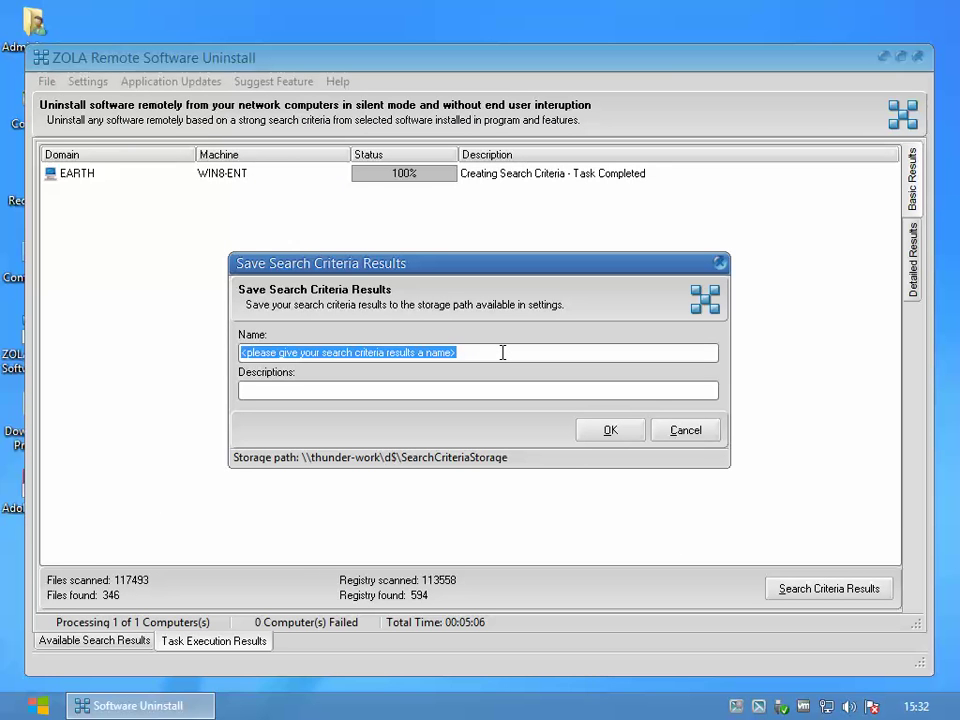
pyautogui.write('Acrobat Reader 11.2')
pyautogui.press('Tab')
pyautogui.write('Contains uninstall info to remove Acrobat Reader 11.2 software remotely.')
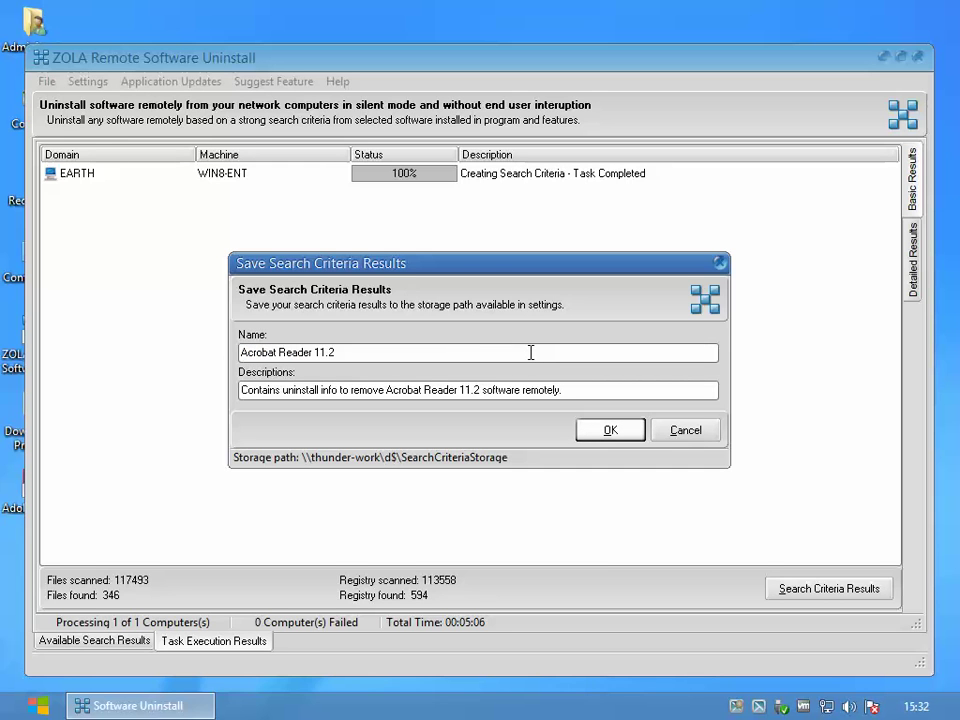
pyautogui.click(611, 430)
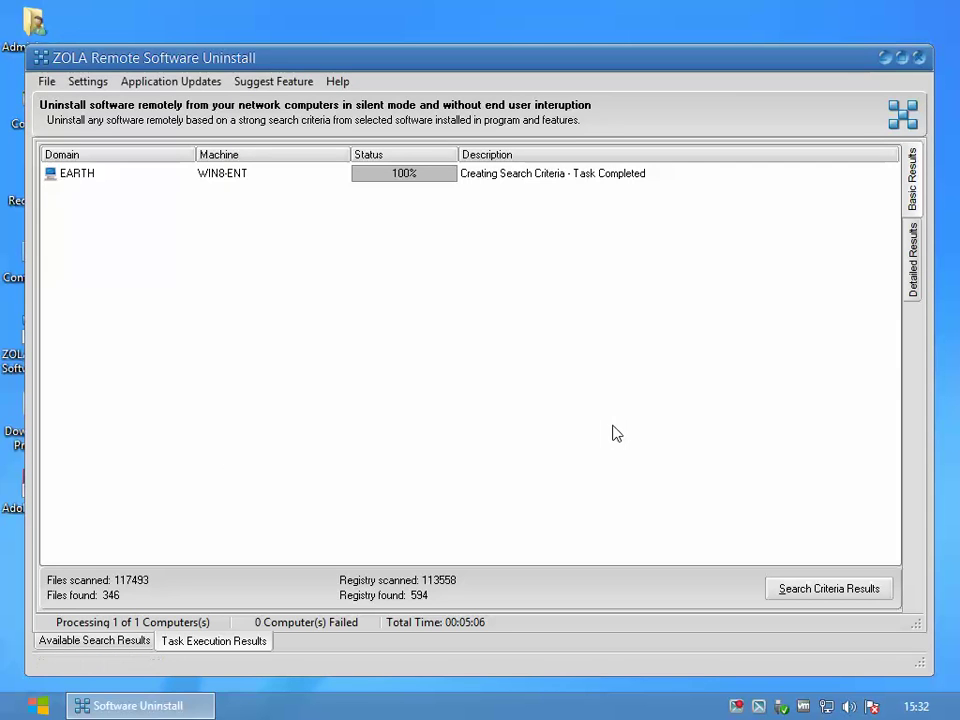
# Step: Start the Uninstall Search Criteria Results task for the saved Acrobat Reader 11.2 entry and accept the trial-mode run
pyautogui.click(145, 641)
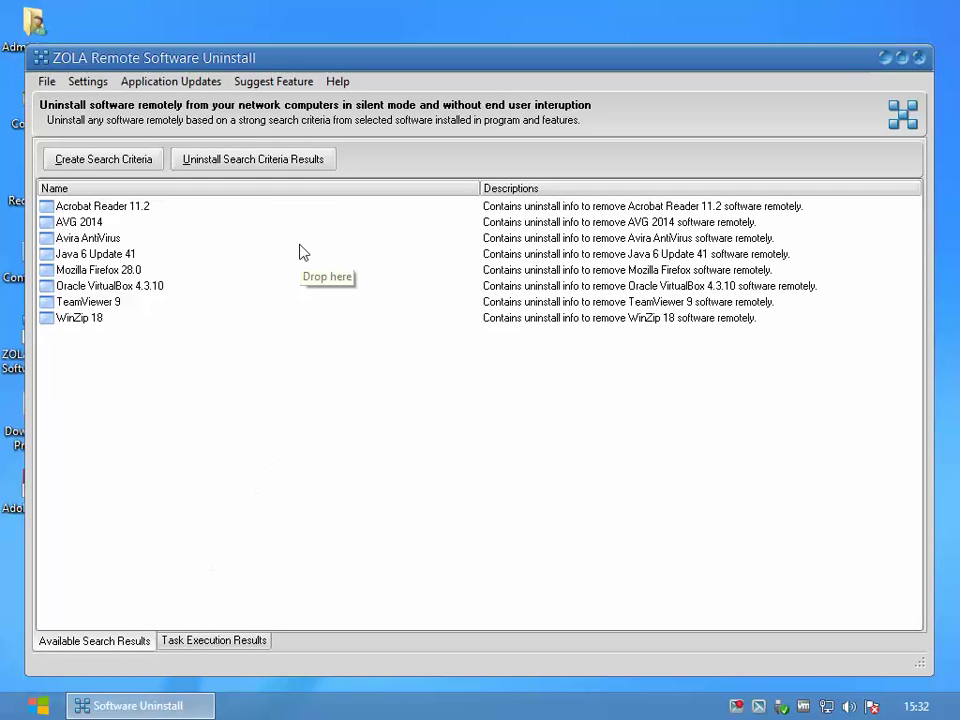
pyautogui.click(299, 206)
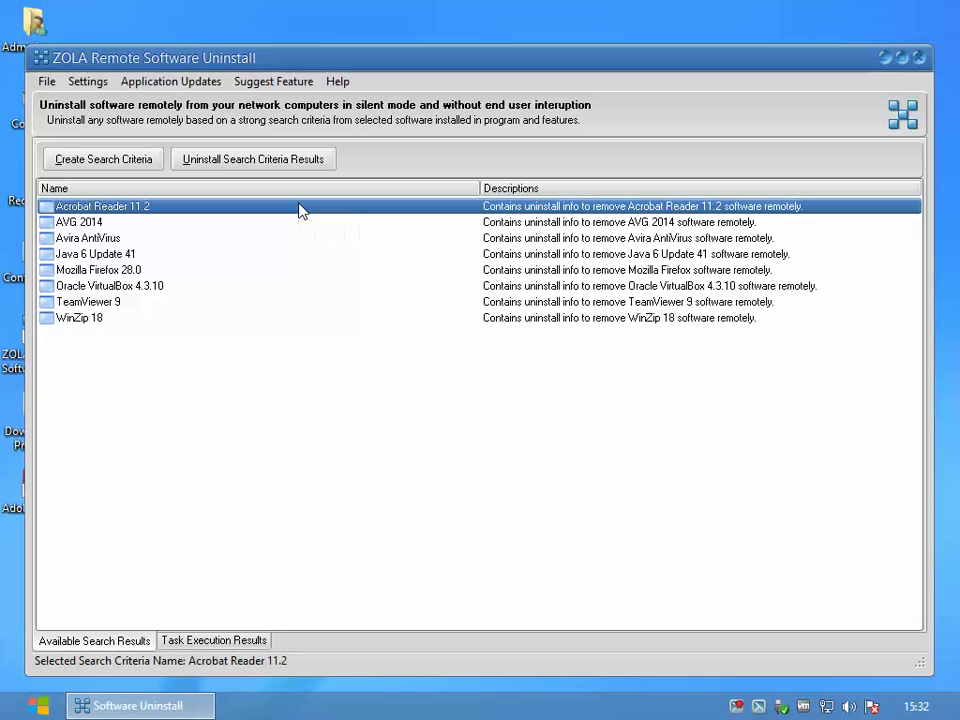
pyautogui.rightClick(299, 208)
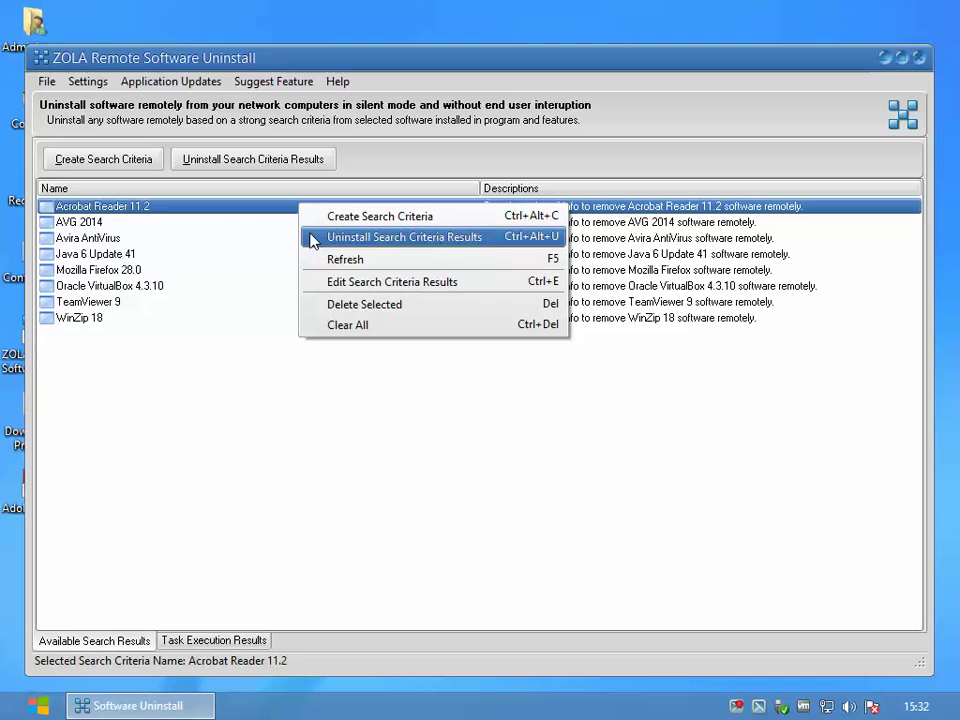
pyautogui.click(313, 238)
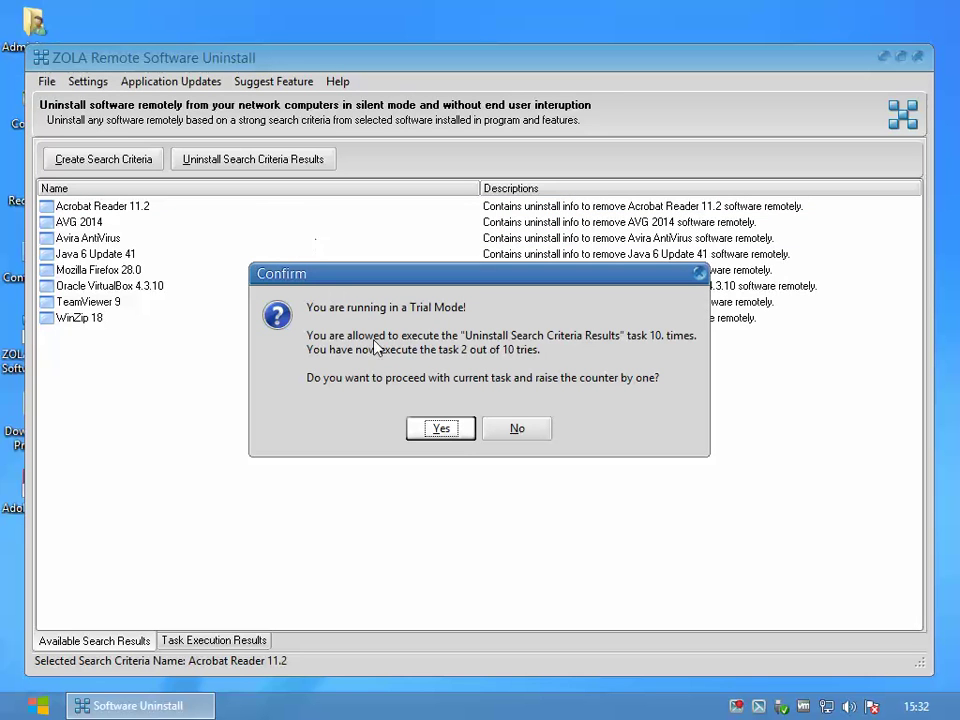
pyautogui.click(468, 433)
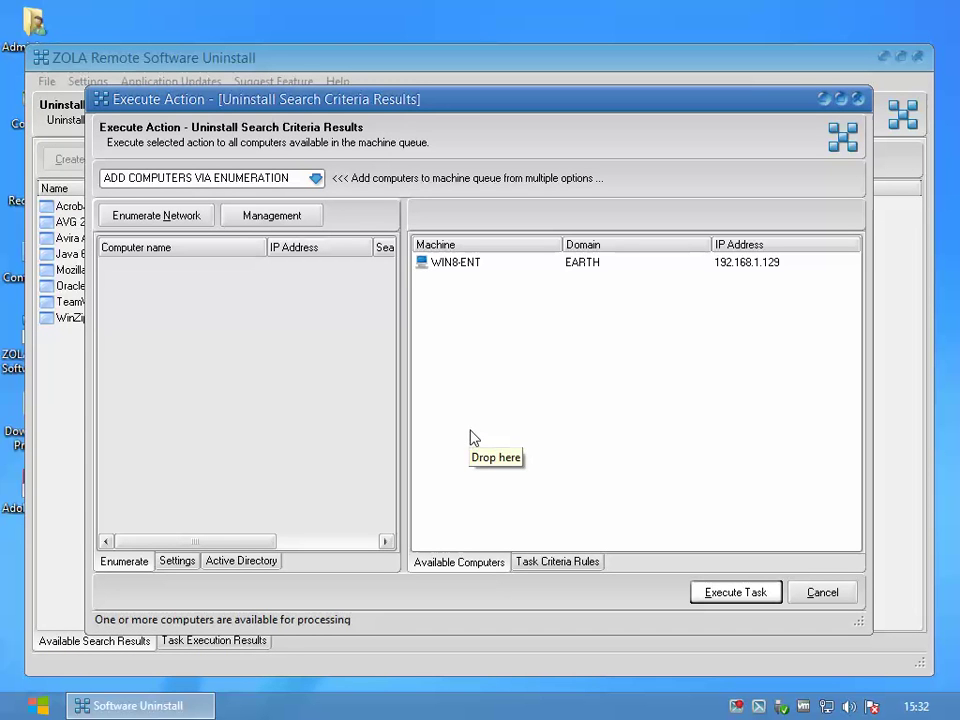
# Step: Restrict the task to computers that have Adobe Reader XI installed, using a scan of installed products, and execute it on WIN8-ENT
pyautogui.click(561, 564)
pyautogui.click(553, 541)
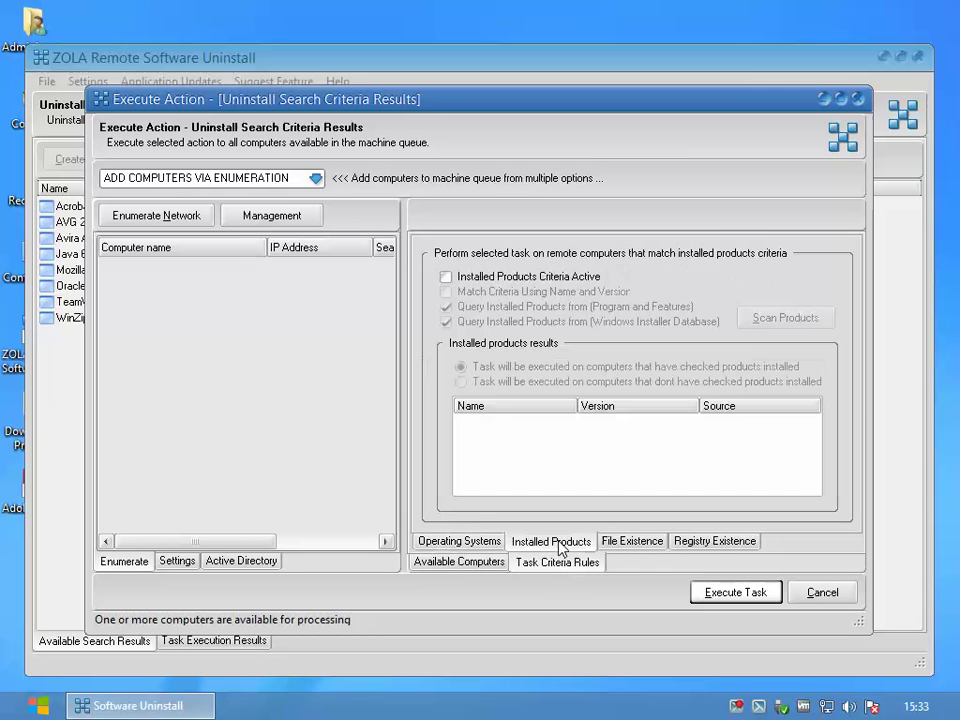
pyautogui.click(521, 277)
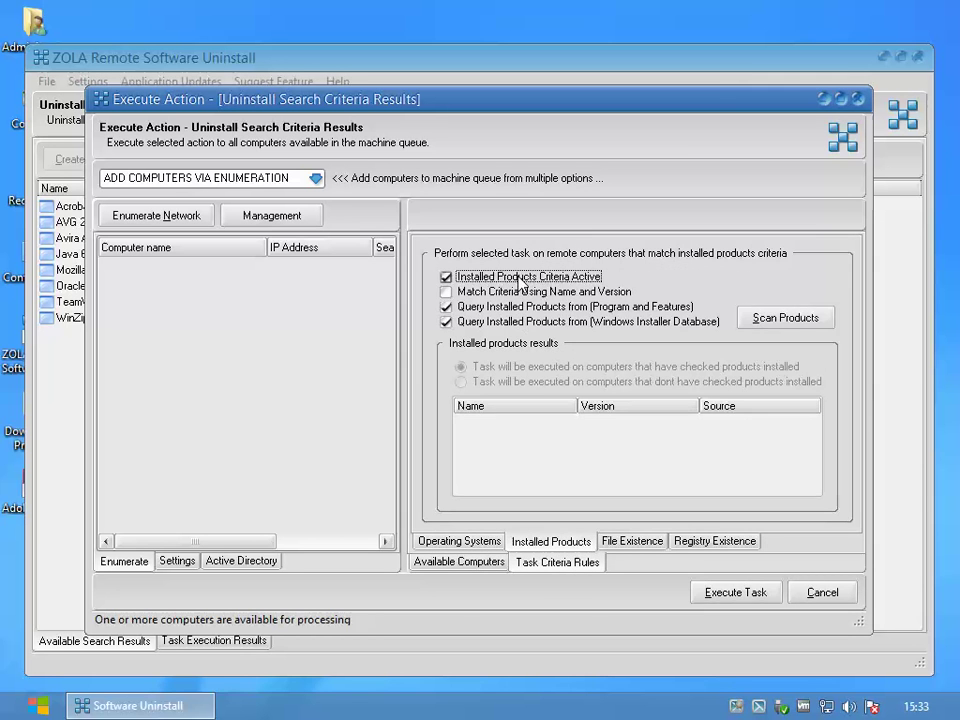
pyautogui.click(756, 318)
pyautogui.click(542, 491)
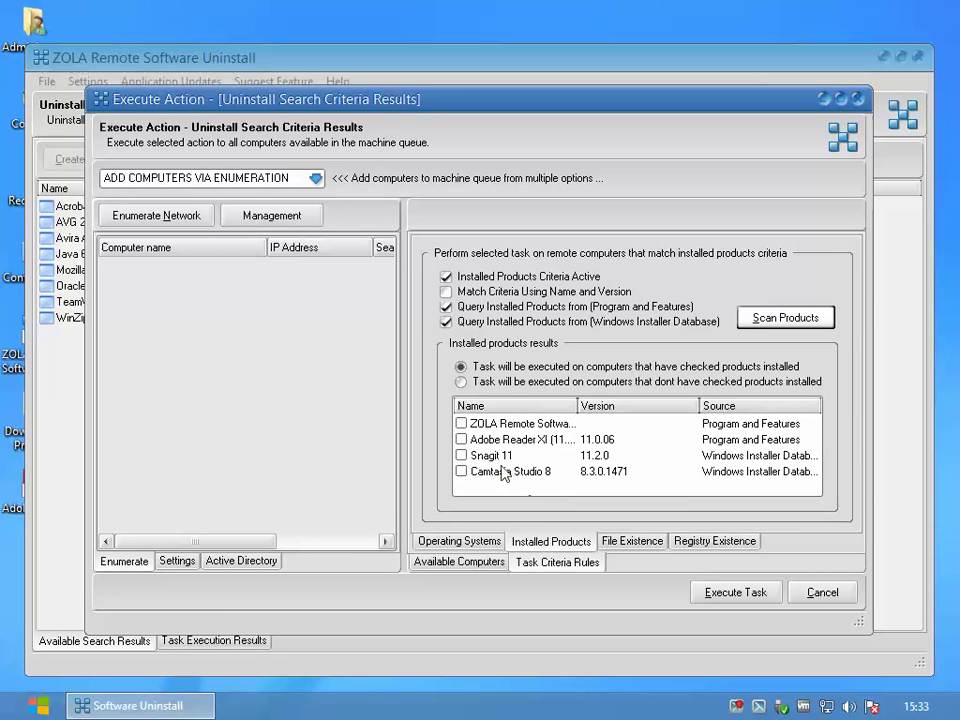
pyautogui.click(461, 440)
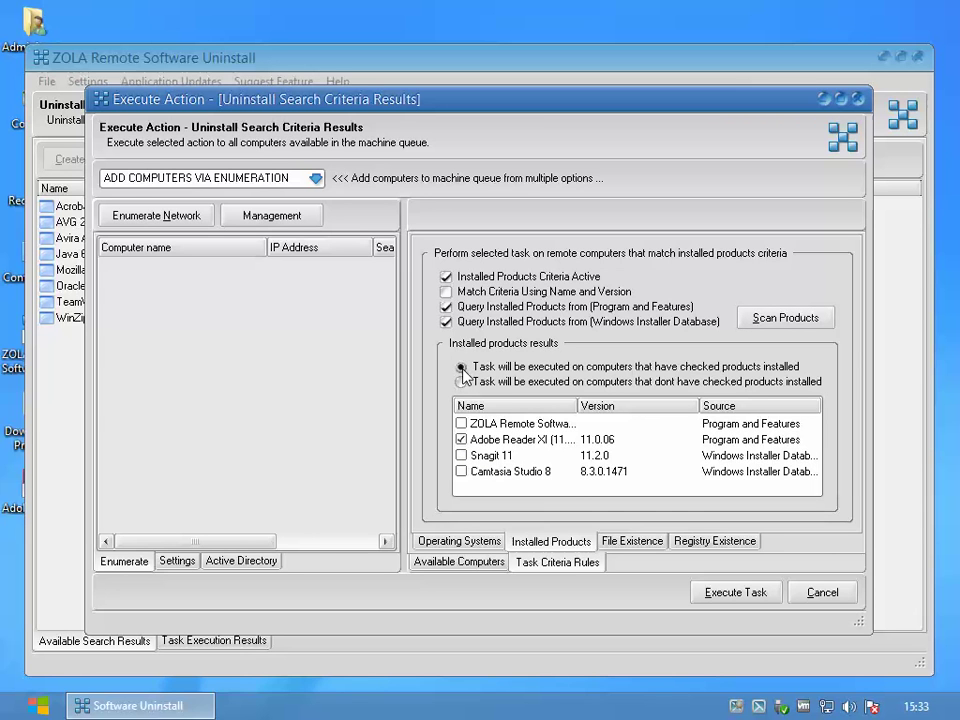
pyautogui.click(714, 597)
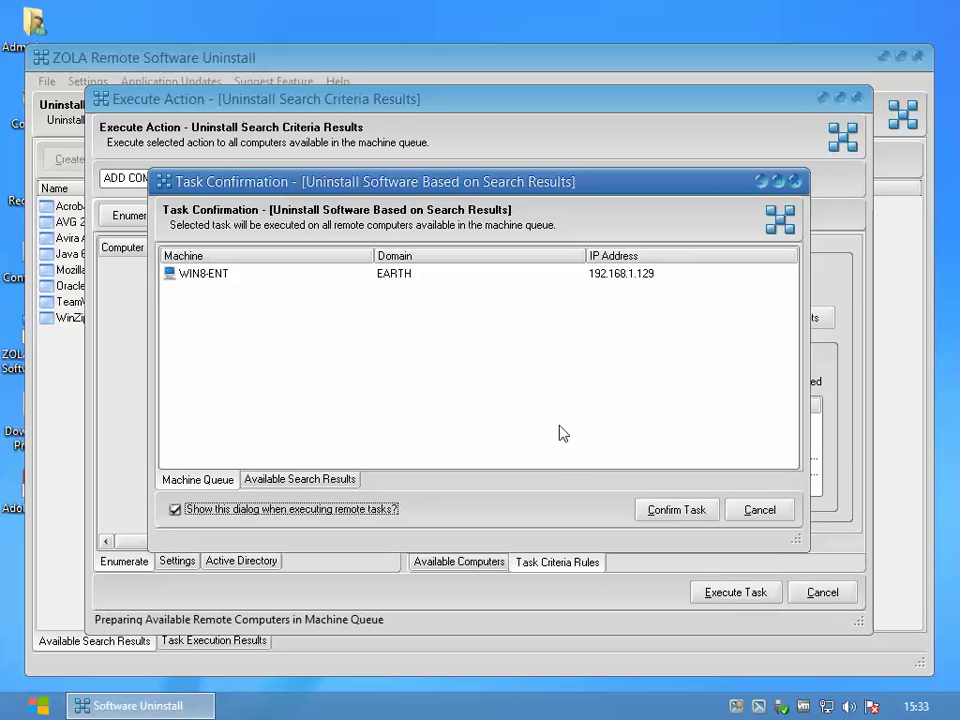
pyautogui.click(660, 512)
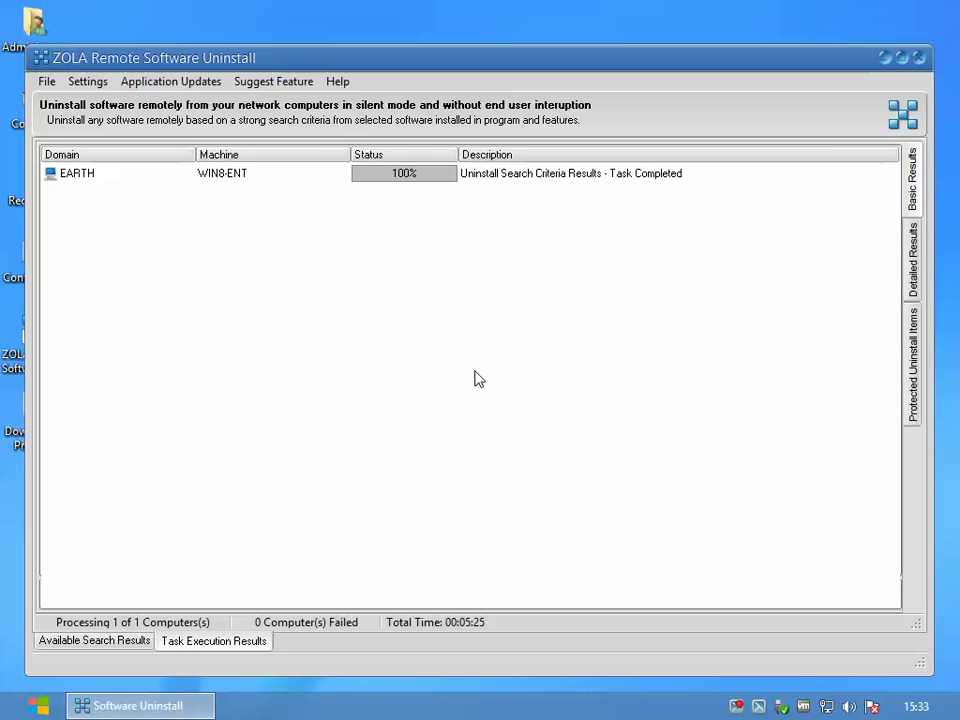
# Step: Review the detailed uninstall results for WIN8-ENT and the protected uninstall items, and close the program
pyautogui.click(914, 290)
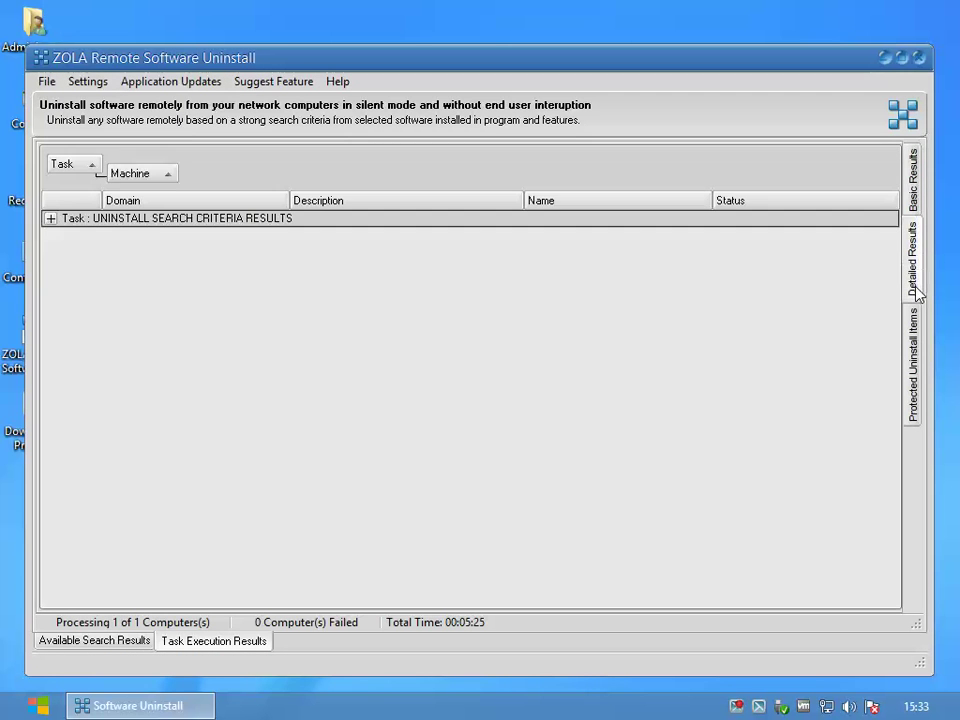
pyautogui.click(50, 218)
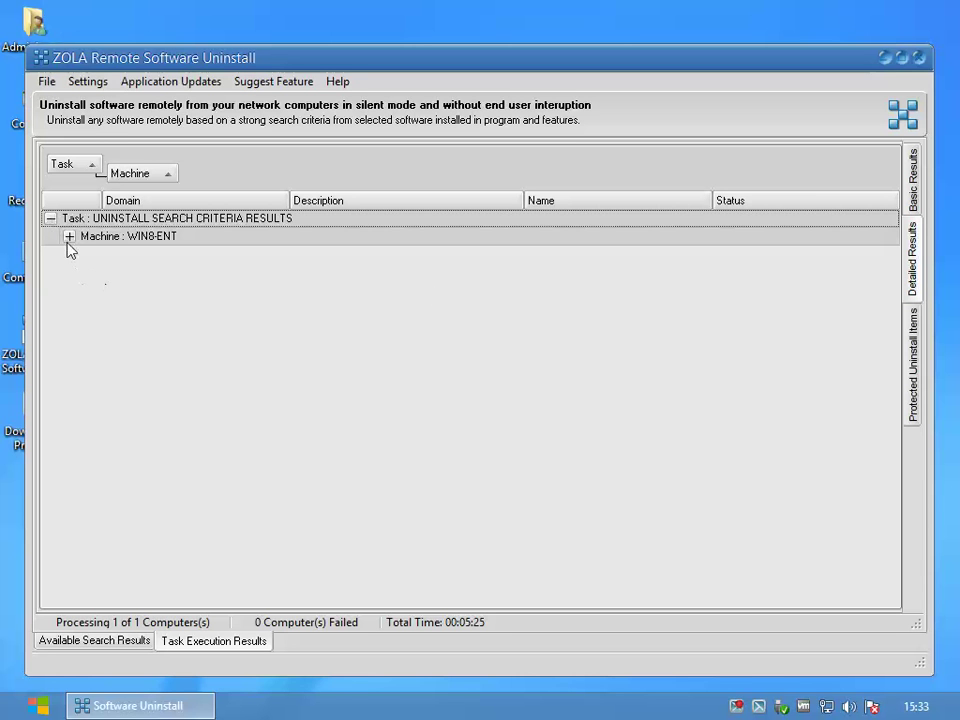
pyautogui.click(69, 237)
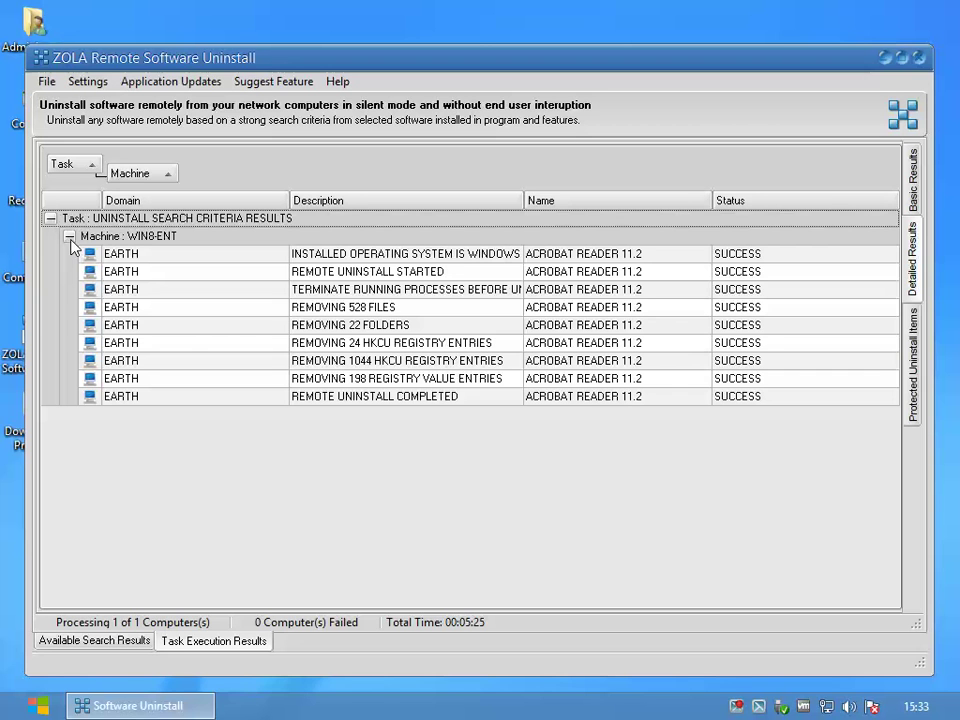
pyautogui.click(912, 362)
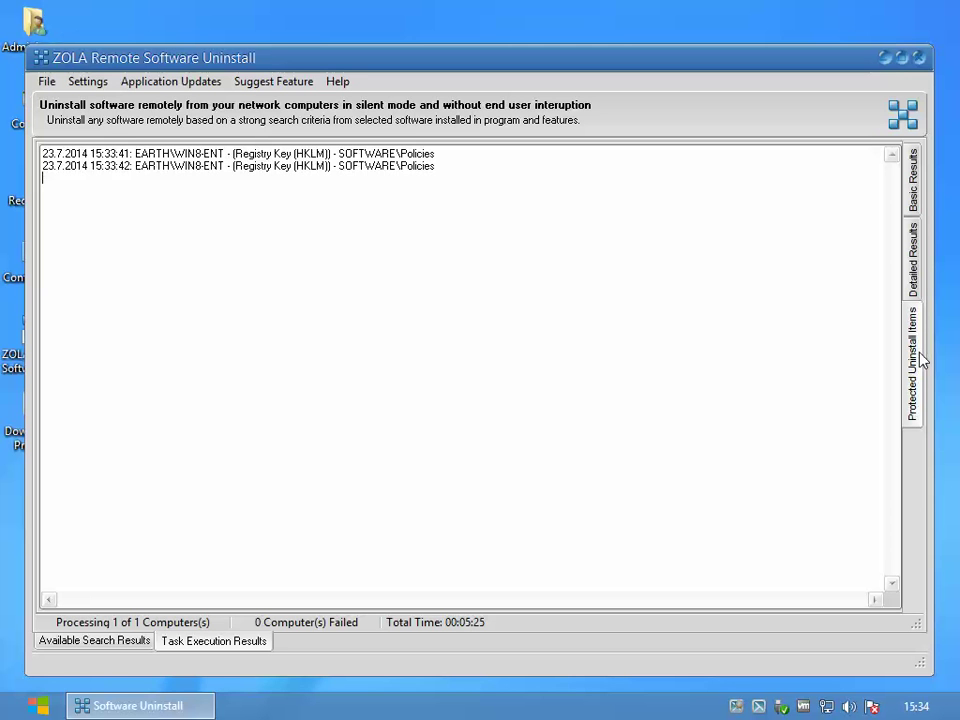
pyautogui.click(918, 59)
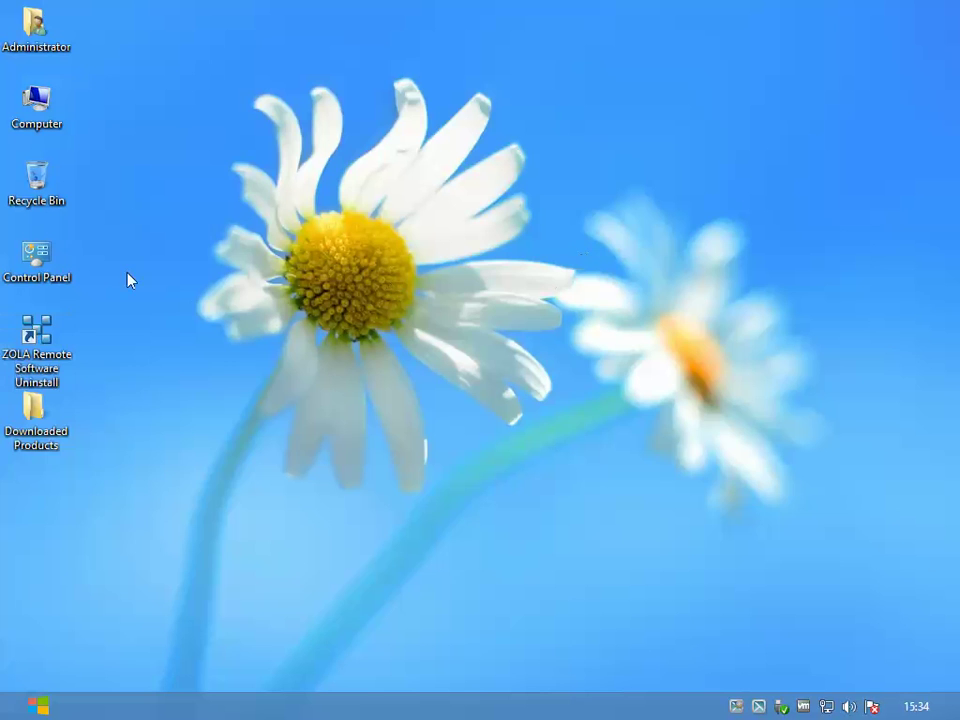
# Step: Check the installed programs list under Programs and Features in Control Panel for Adobe Reader XI, and close the window
pyautogui.doubleClick(63, 261)
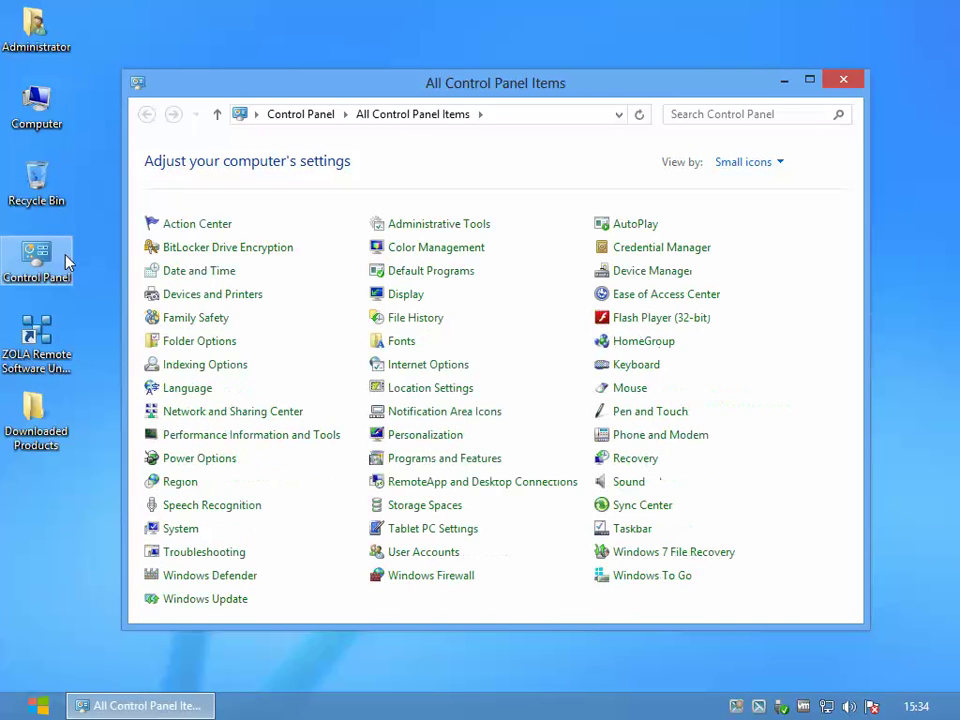
pyautogui.click(489, 464)
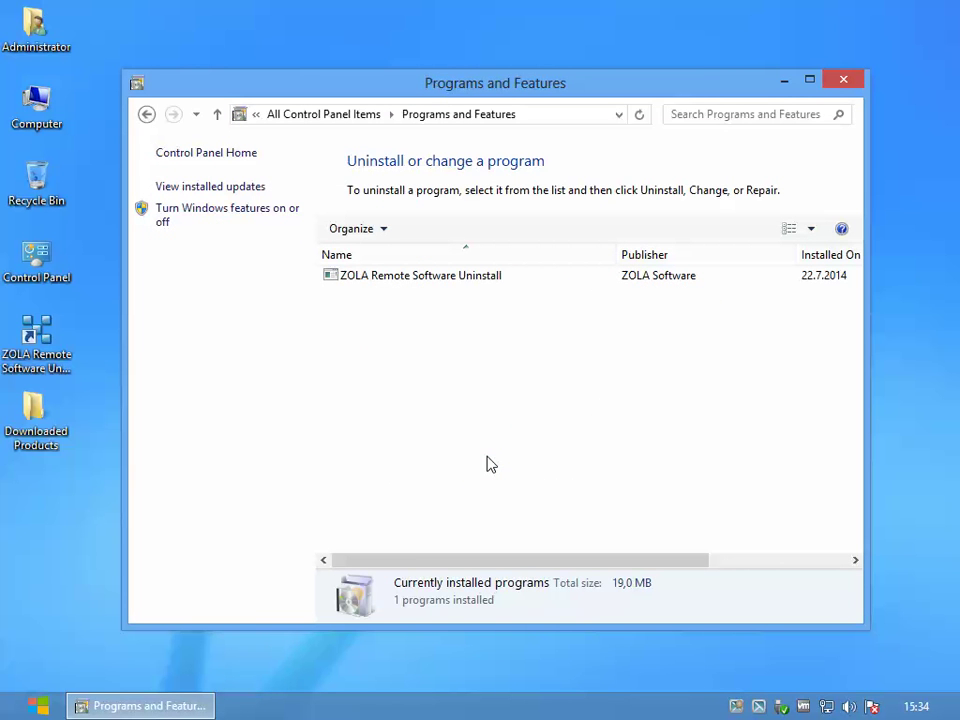
pyautogui.click(843, 82)
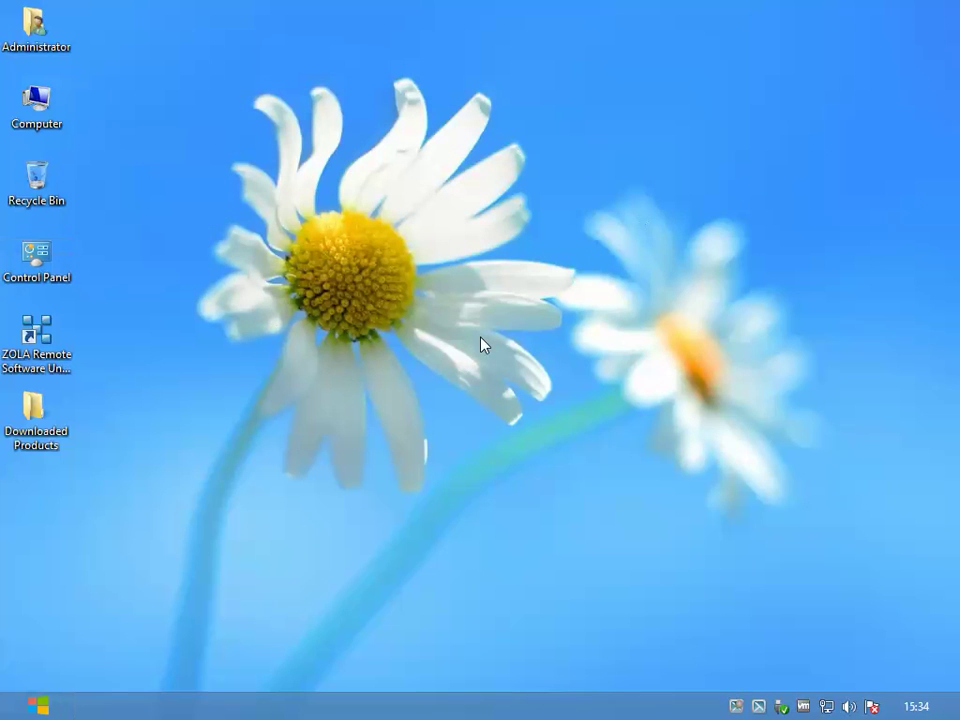